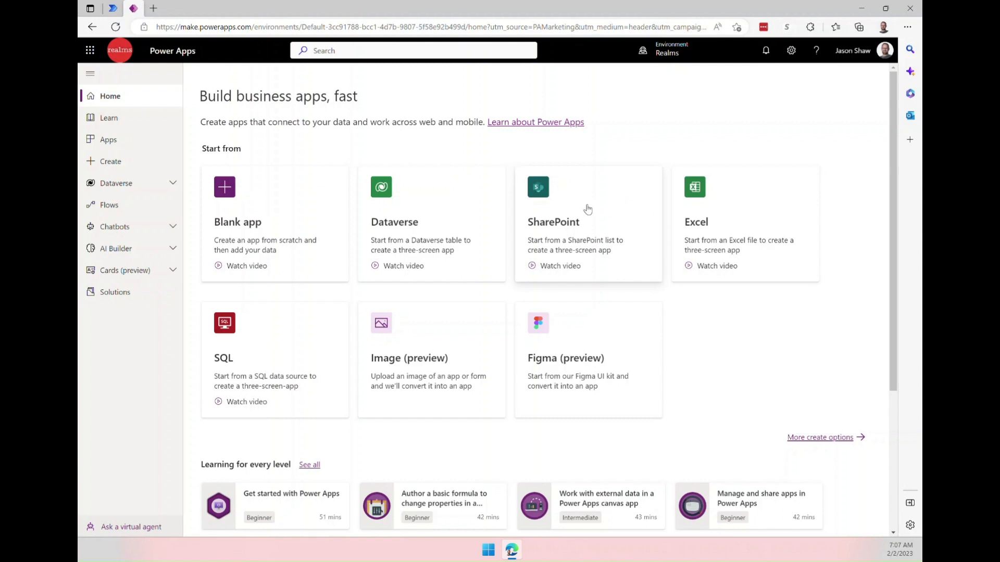
Create a canvas app from SharePoint, connecting to the Resumes list on the REALMS site.
click(587, 210)
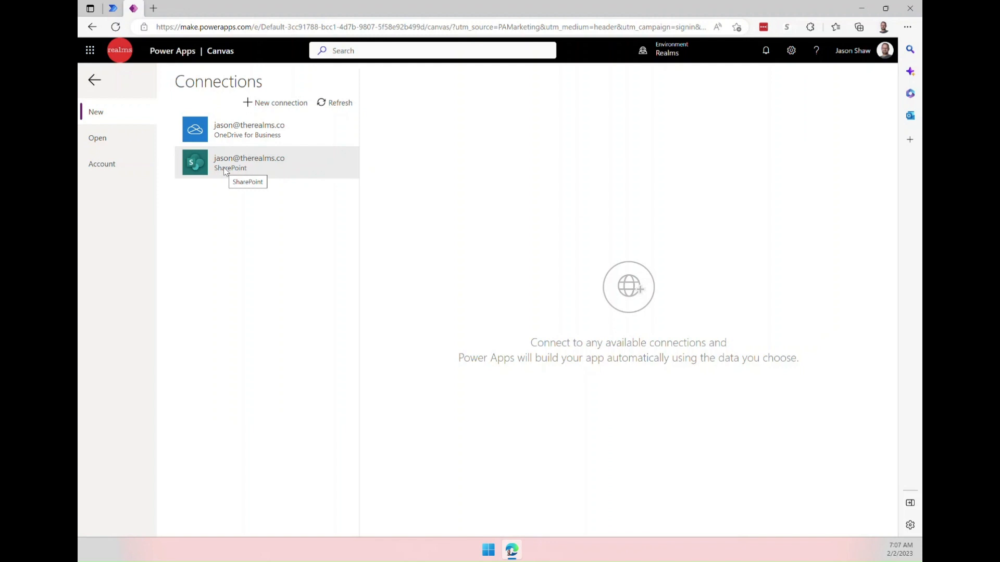
click(225, 171)
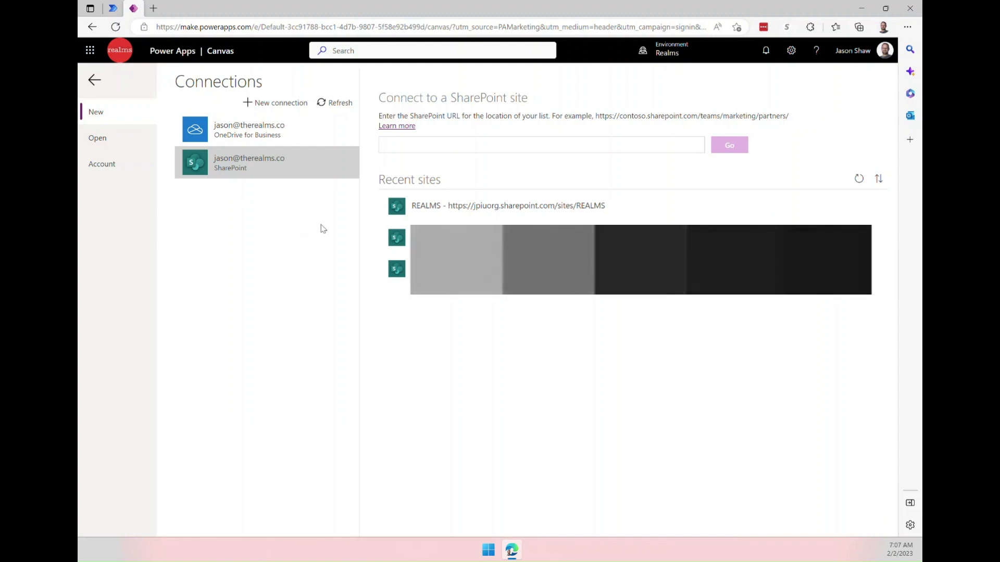
click(432, 208)
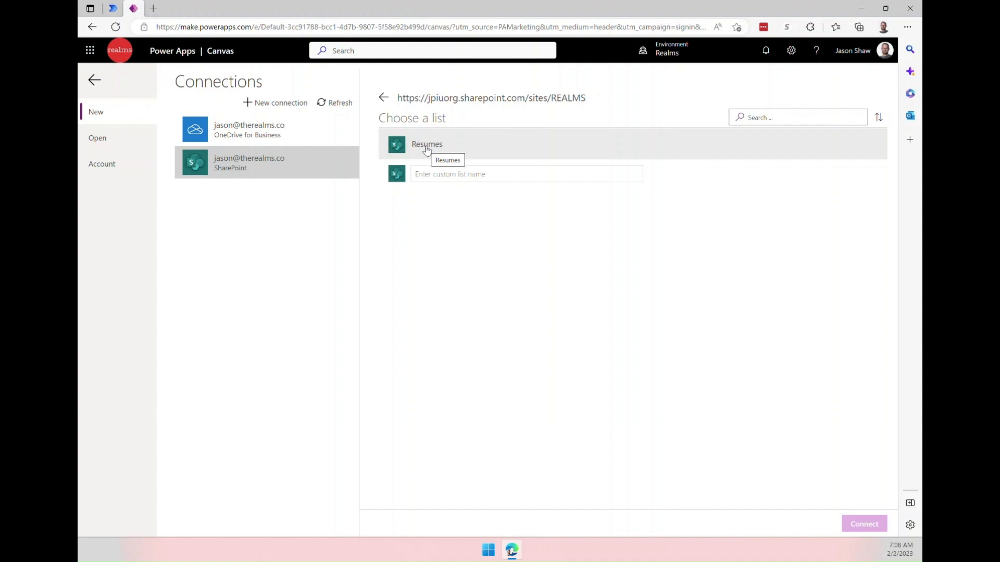
click(427, 150)
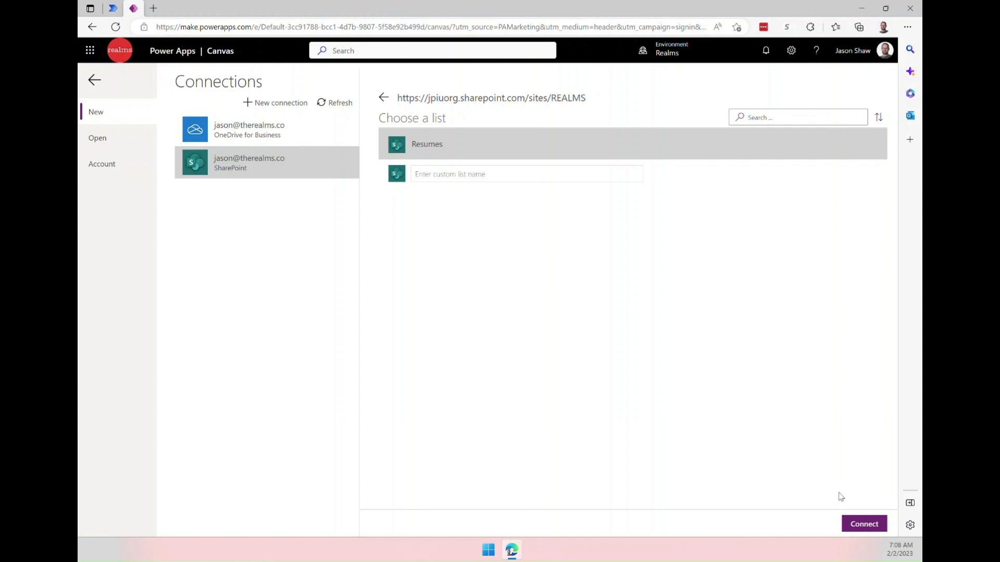
click(863, 523)
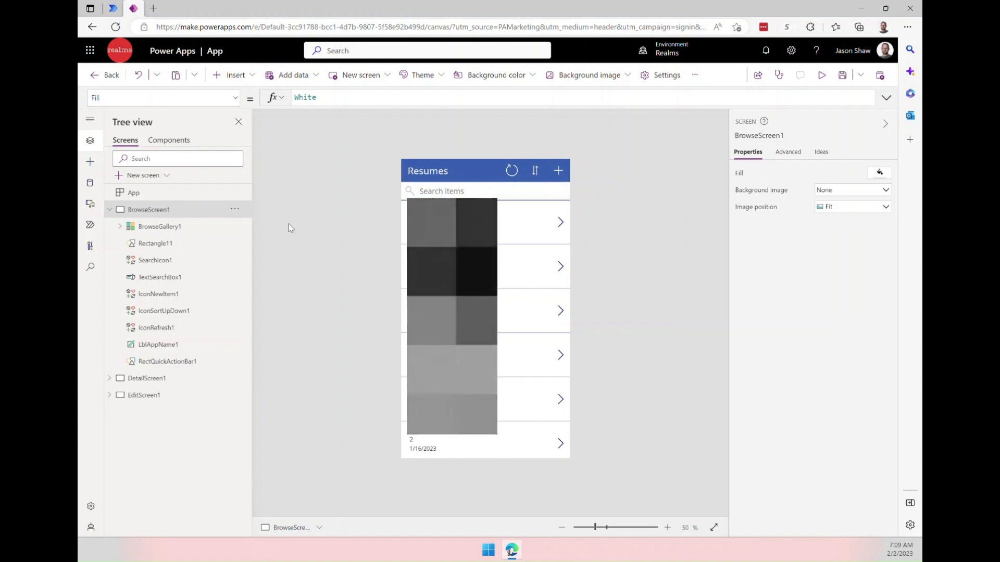
Navigate from the browse screen into the detail screen and back using the back arrow.
alt+click(518, 232)
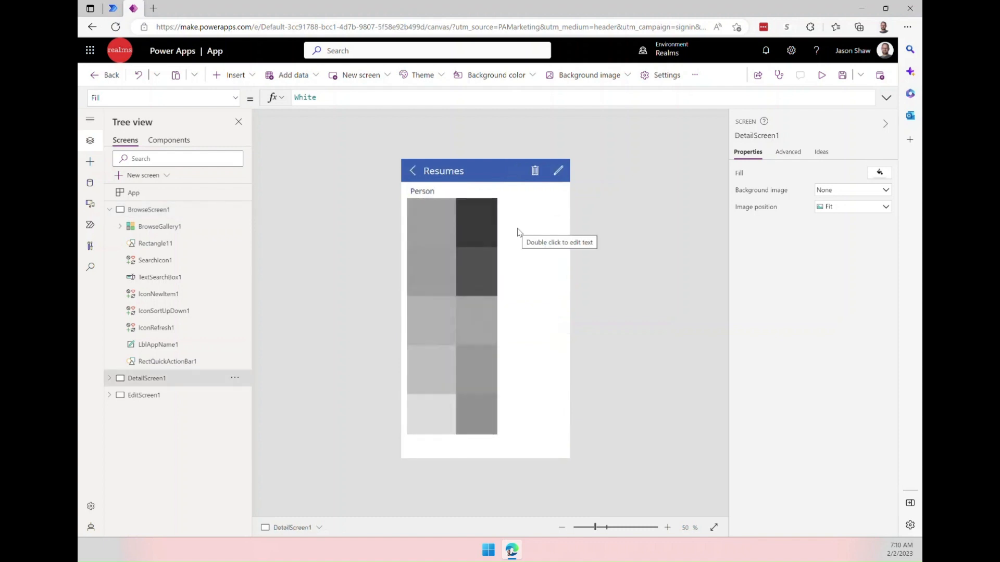
click(426, 177)
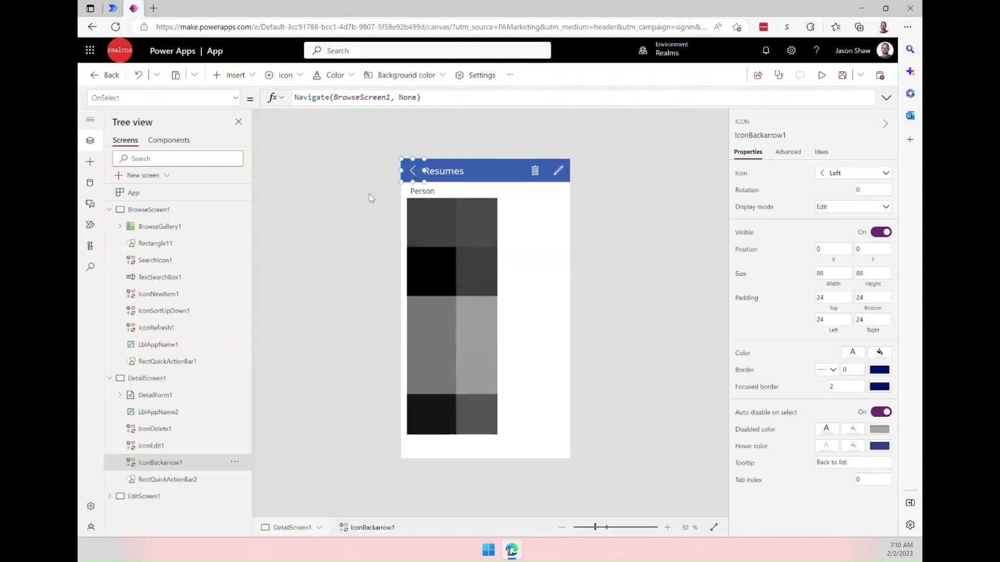
alt+click(412, 170)
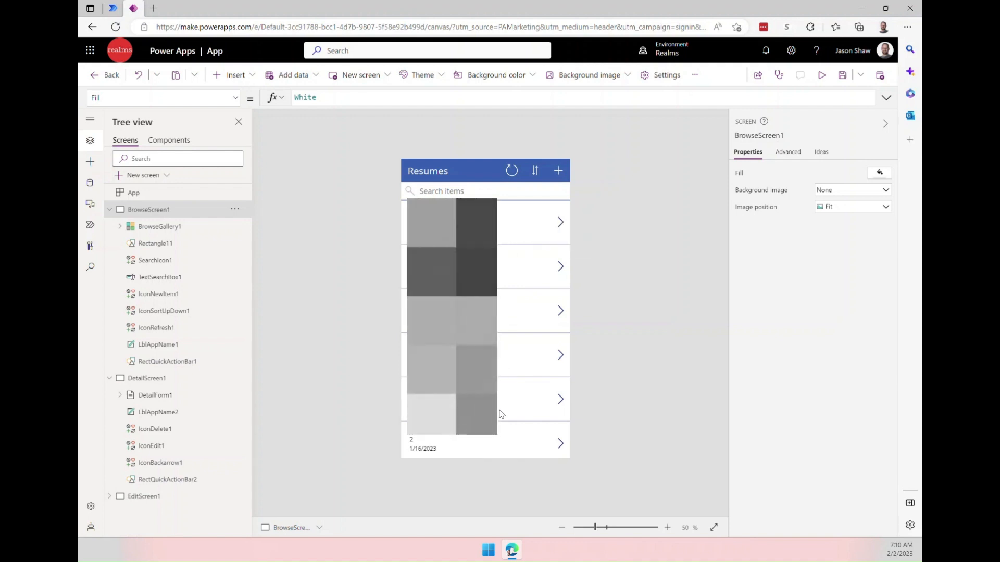
Select the browse gallery, open its fields, and set the title field to Current Degree.
click(500, 212)
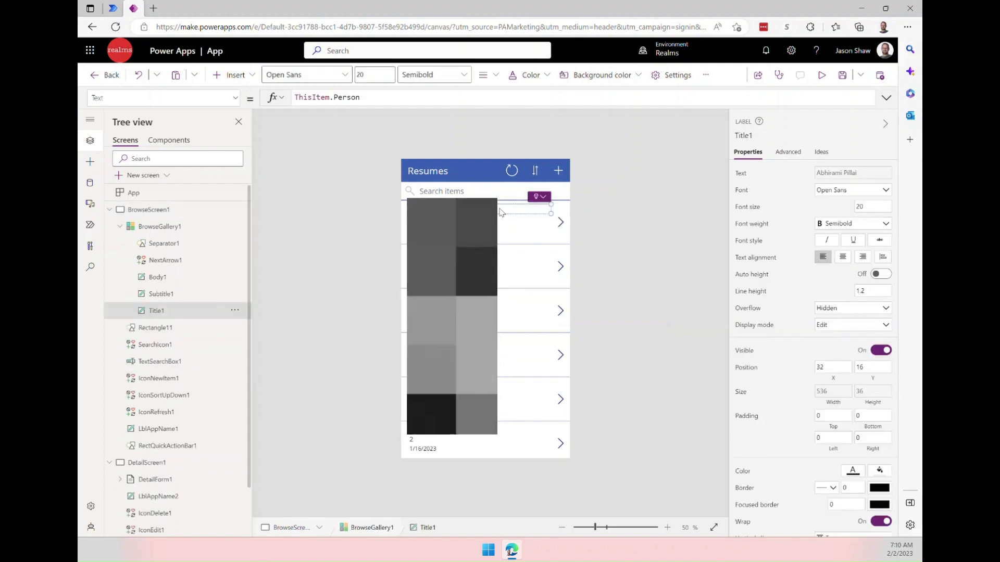
click(500, 221)
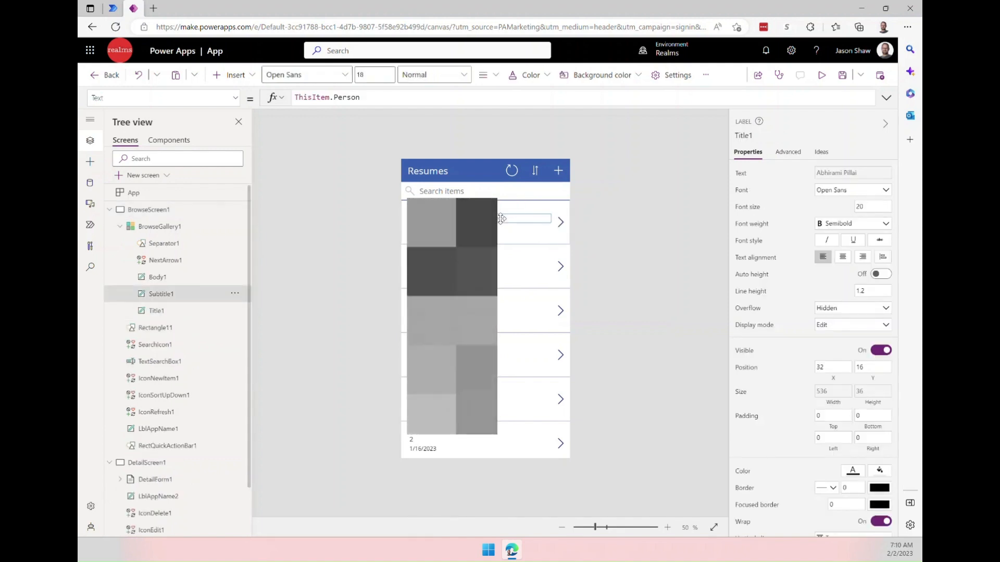
click(558, 243)
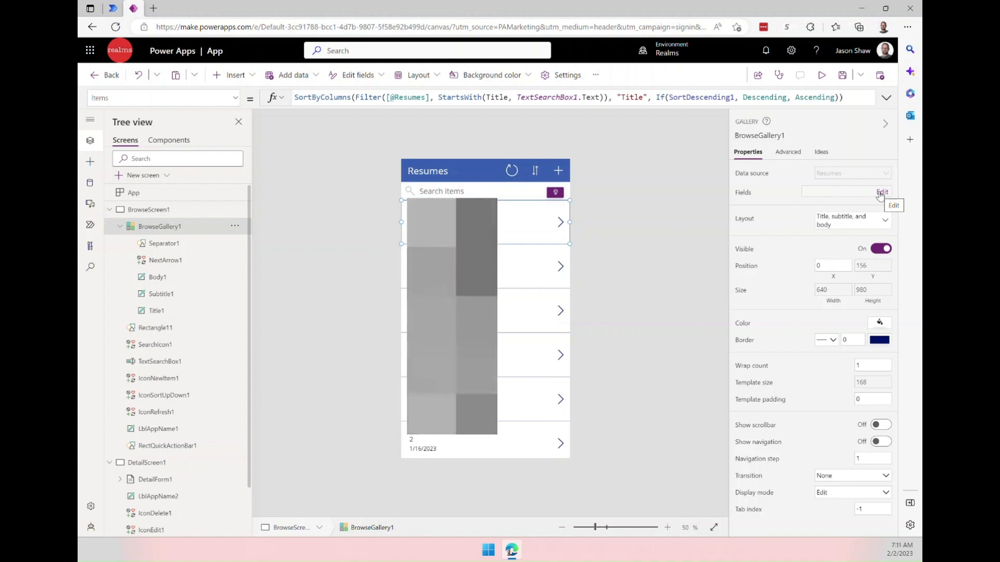
click(880, 193)
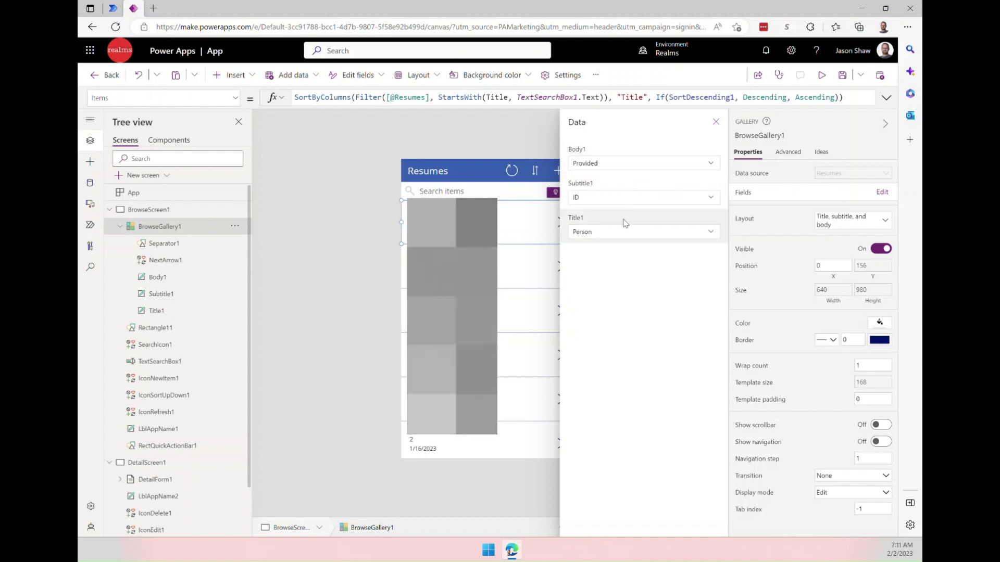
click(711, 235)
click(711, 235)
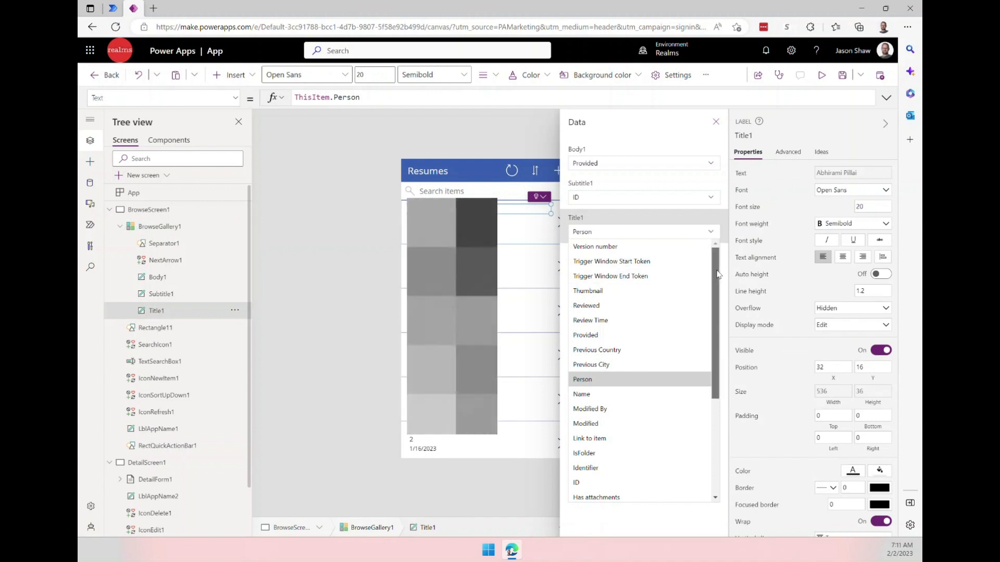
mouse_move(718, 274)
mouse_down()
mouse_move(720, 375)
mouse_move(714, 255)
mouse_up()
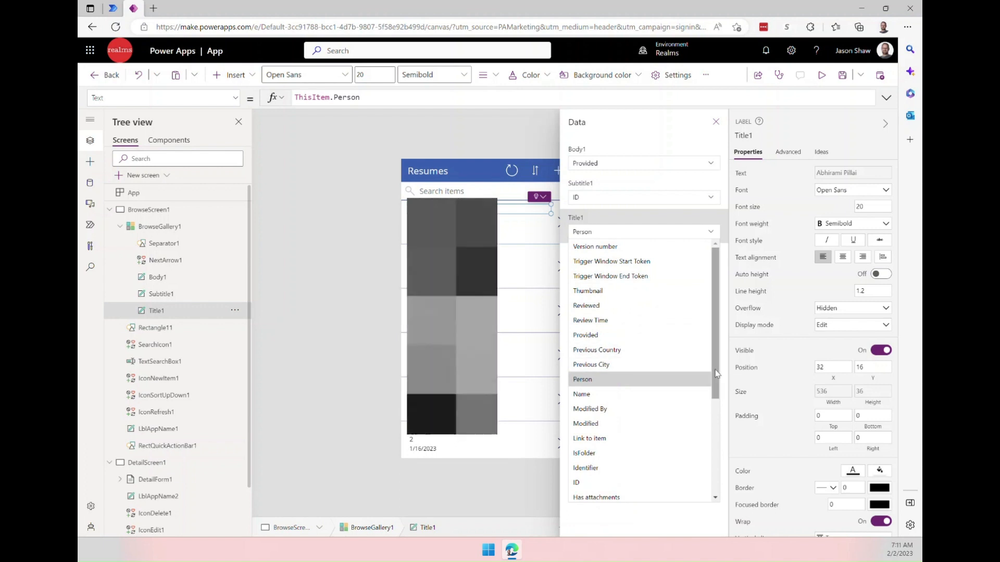
drag(717, 373, 707, 461)
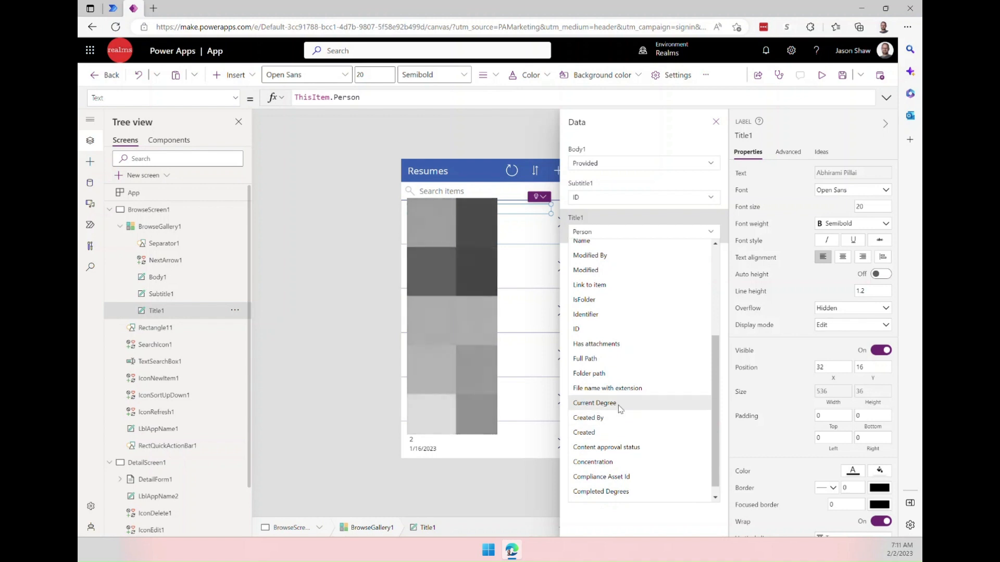
click(620, 408)
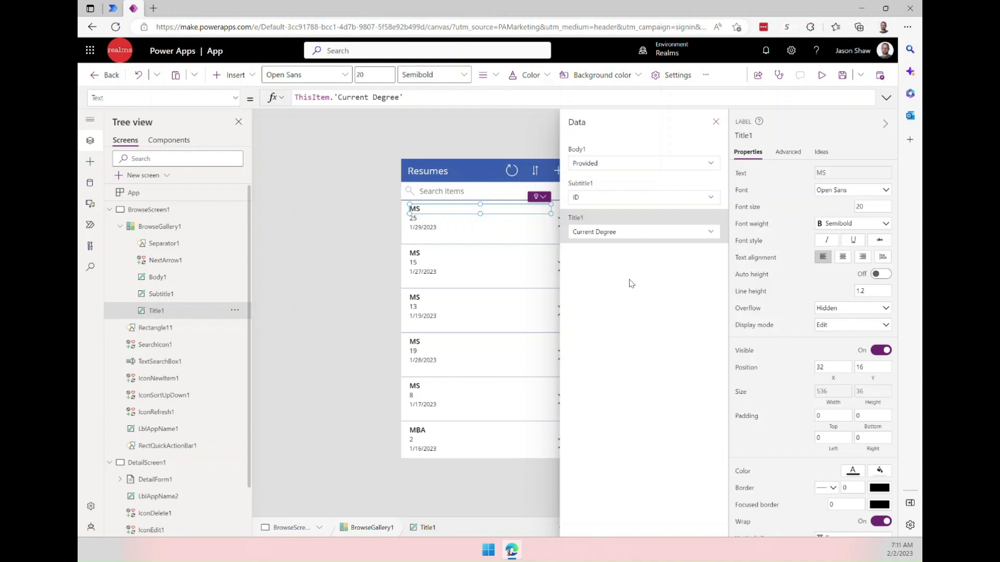
Set the gallery subtitle field to Concentration and close the data fields panel.
click(717, 202)
click(712, 200)
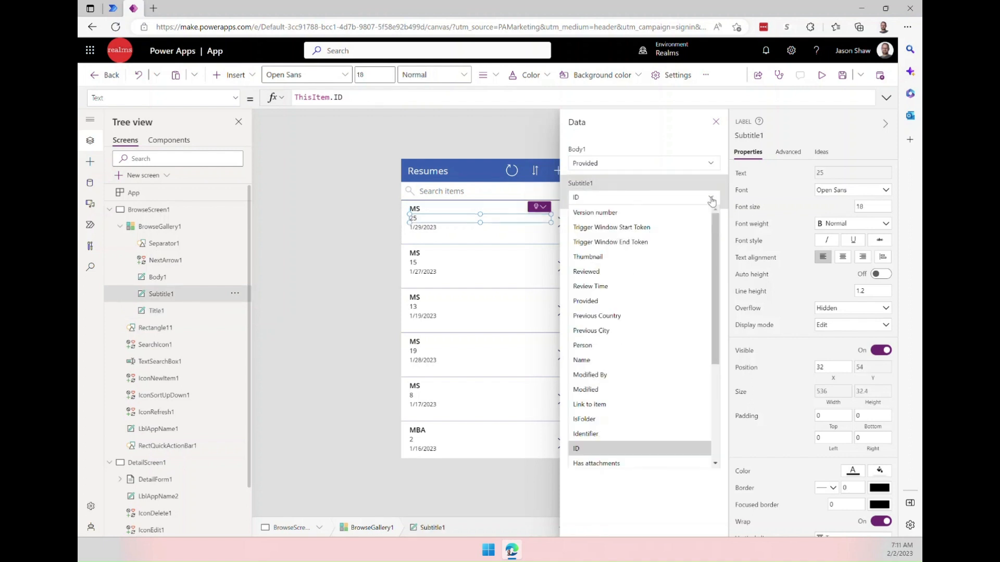
drag(715, 229, 714, 252)
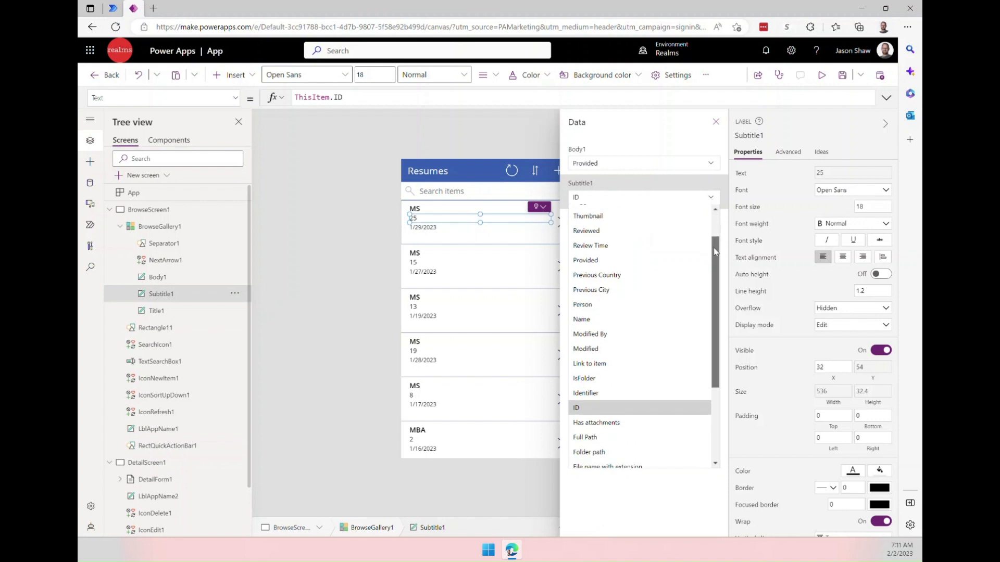
drag(715, 251, 709, 327)
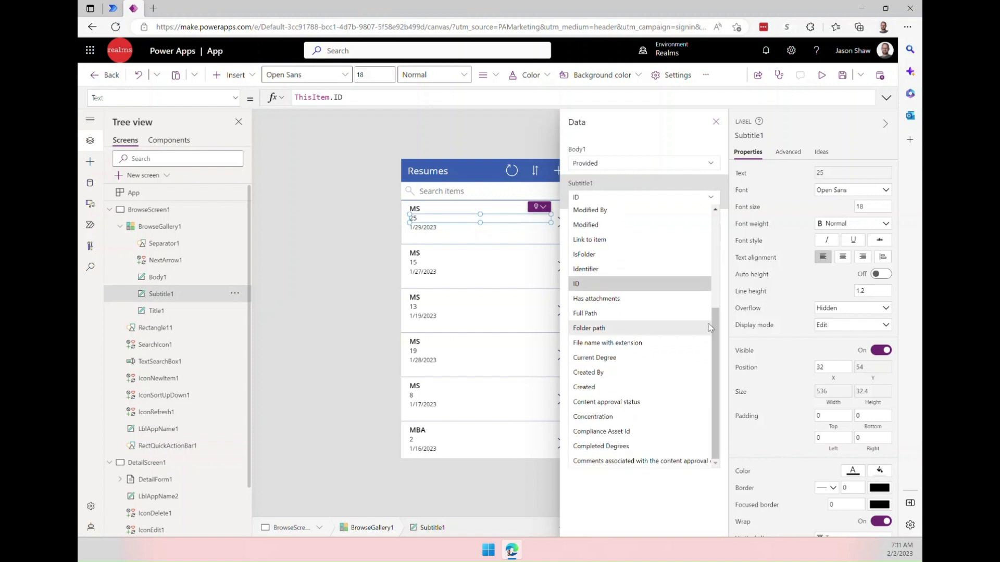
click(591, 417)
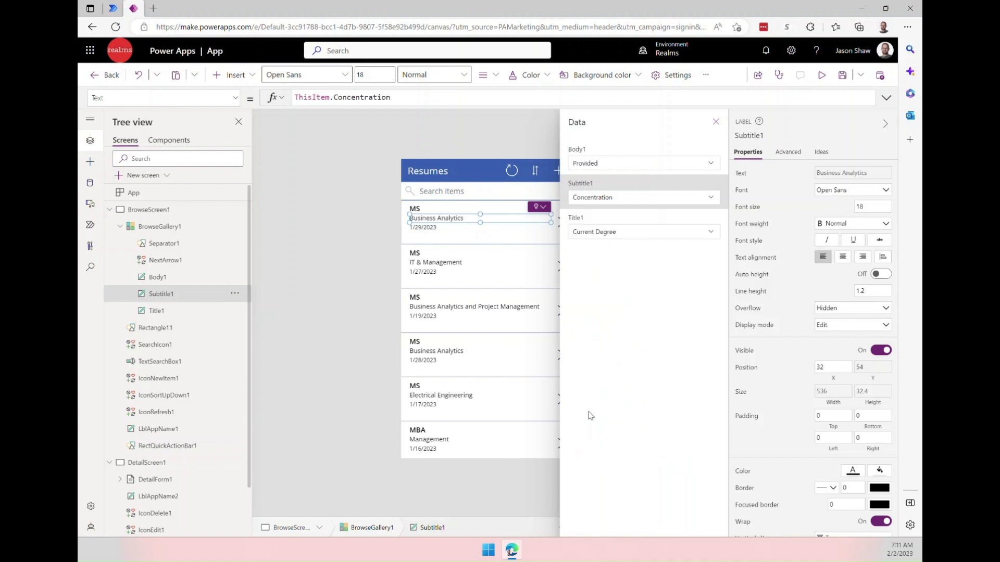
click(673, 174)
click(710, 165)
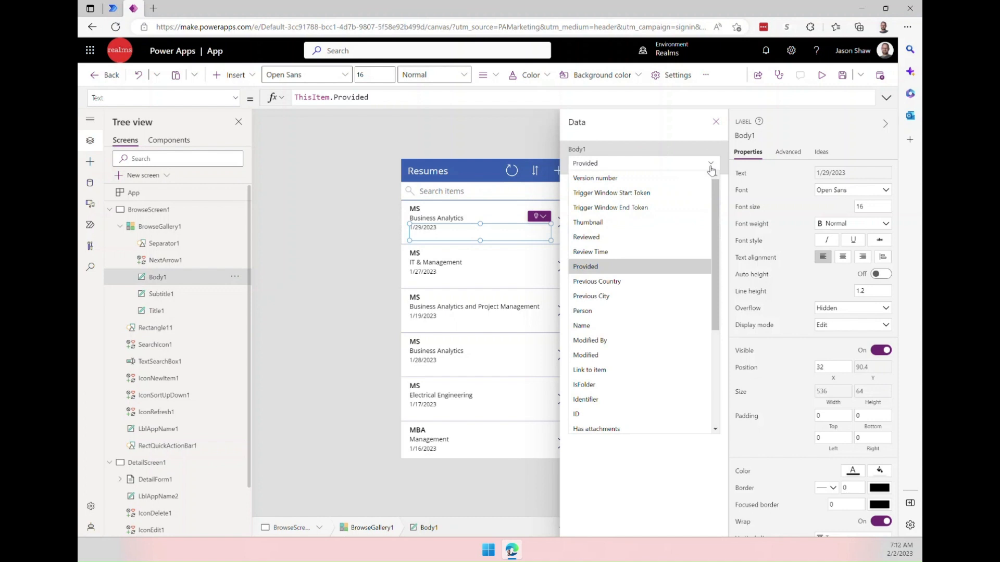
click(682, 137)
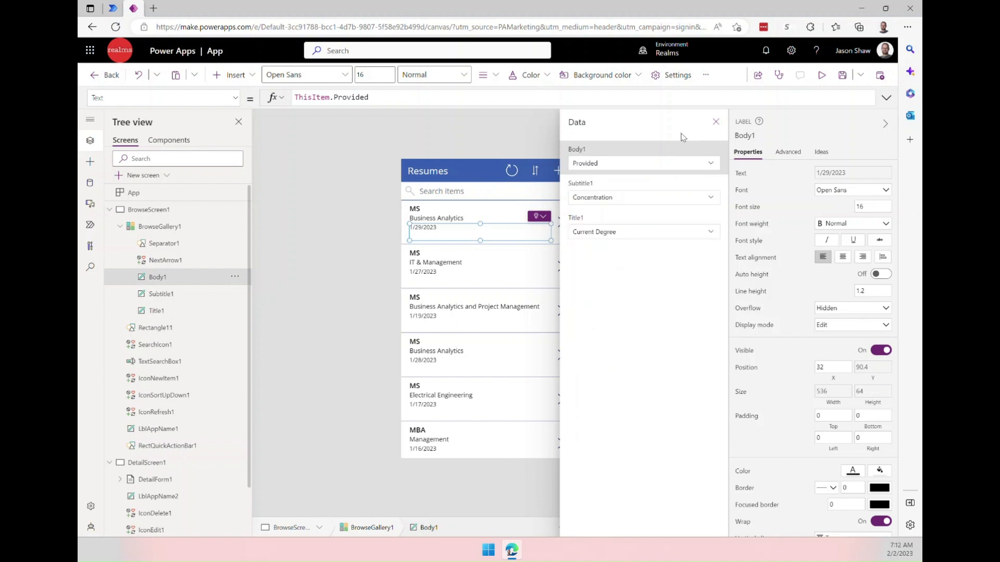
click(716, 123)
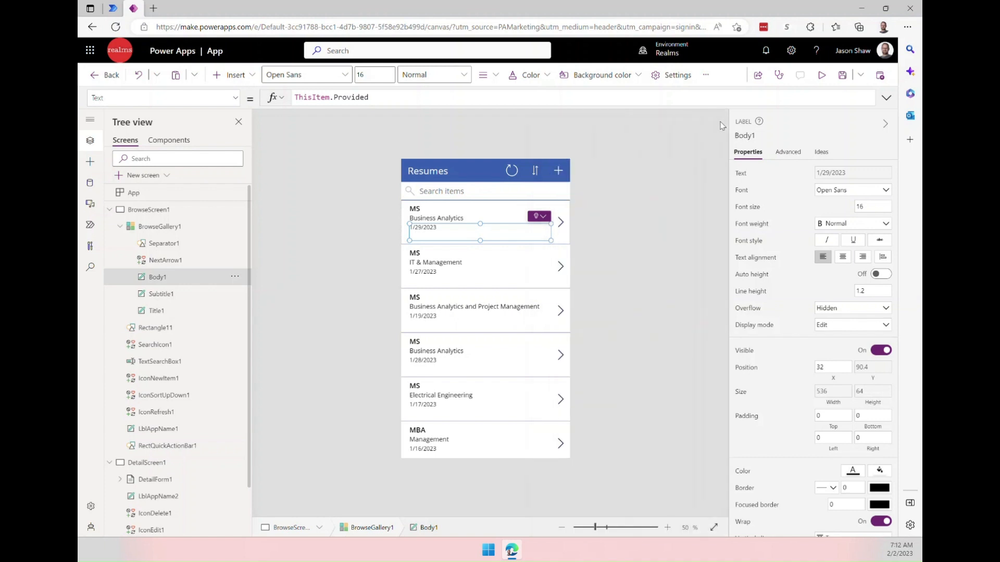
Reduce the gallery's item template height to about 130.
click(637, 229)
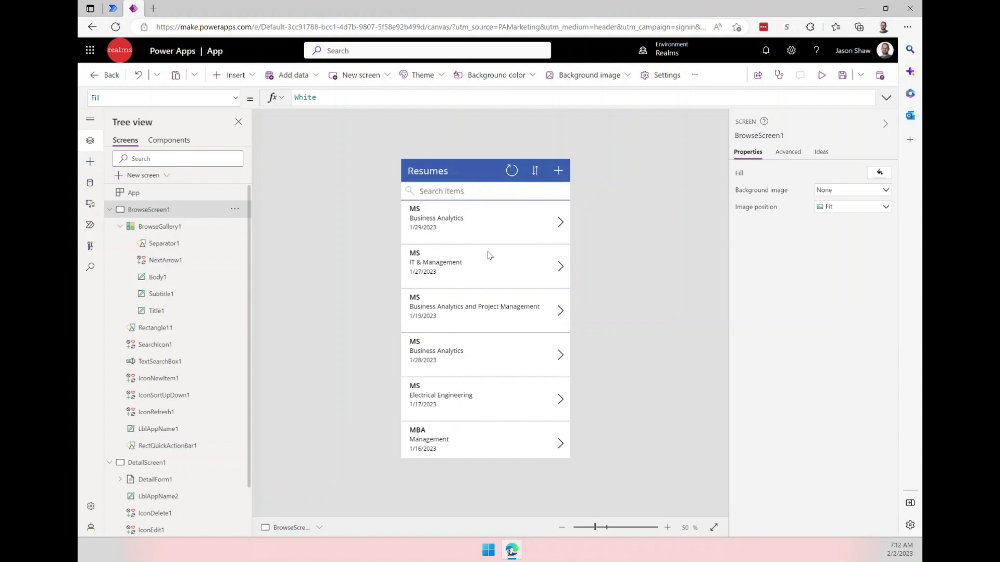
click(488, 234)
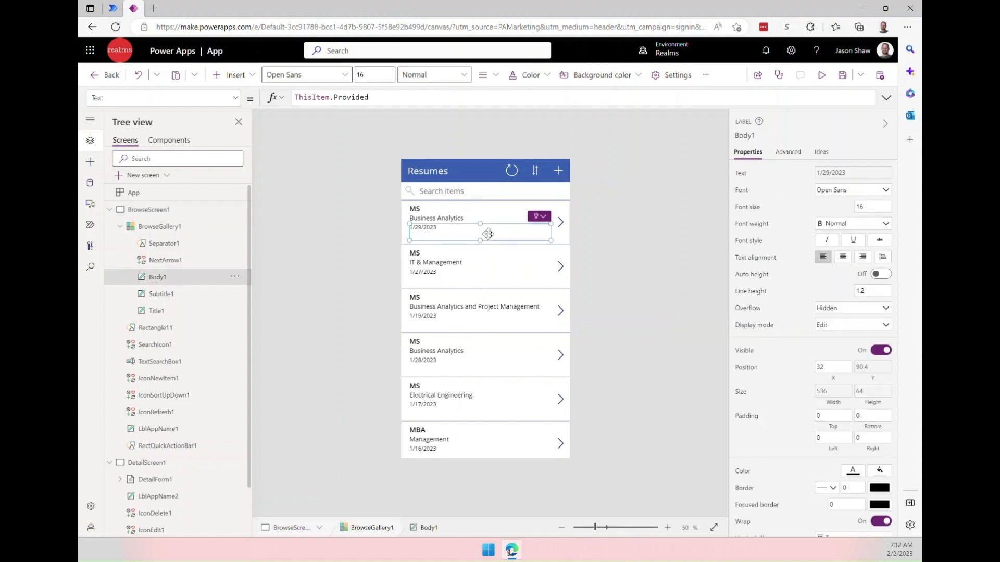
click(558, 243)
drag(496, 246, 488, 237)
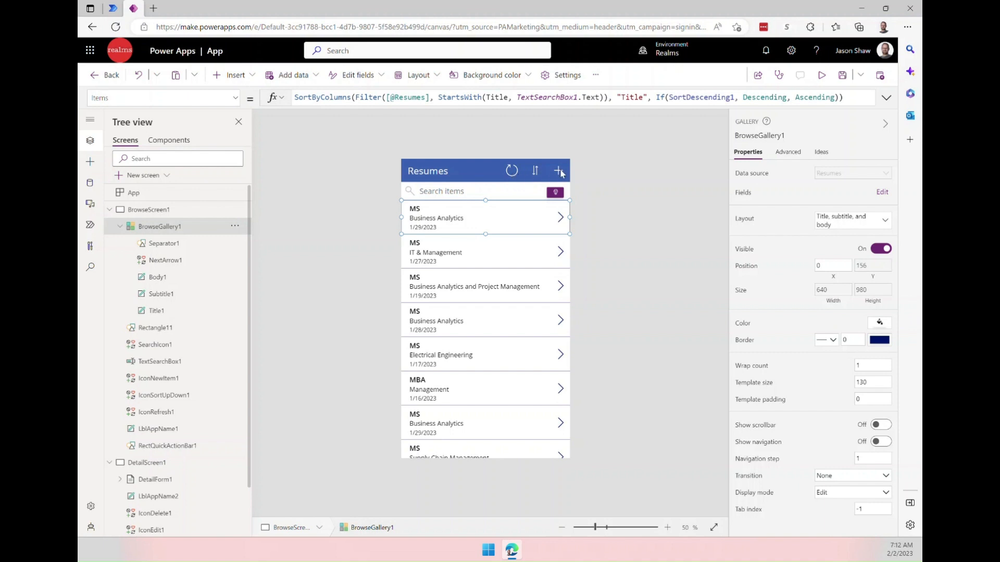
click(594, 219)
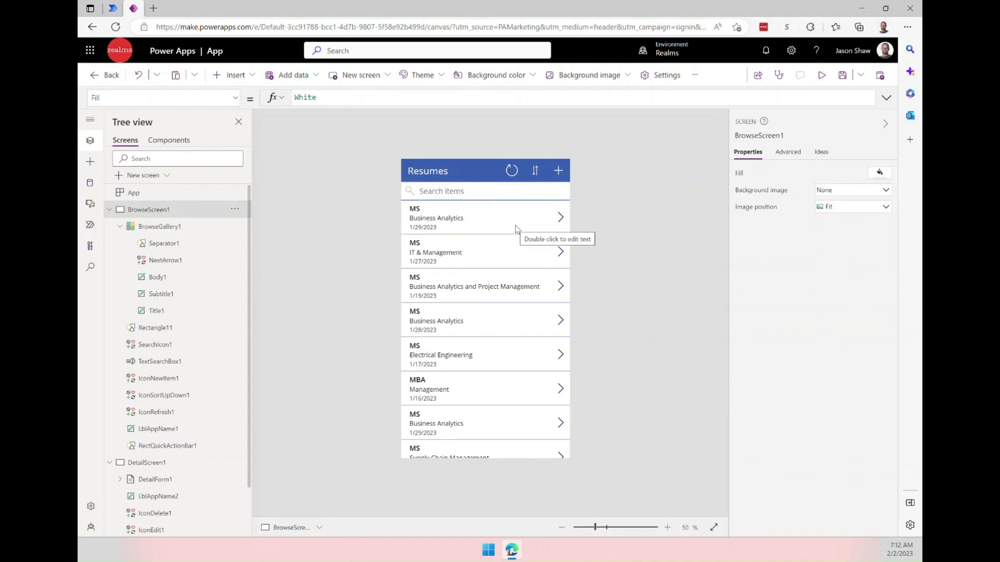
Open the detail and edit screens and inspect the Review Time input in the edit form.
alt+click(560, 218)
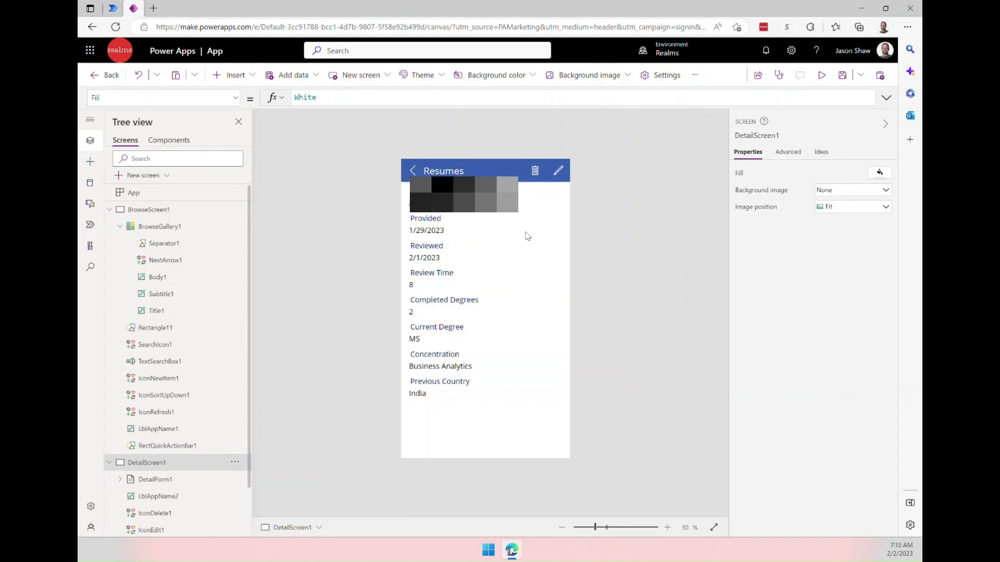
alt+click(558, 173)
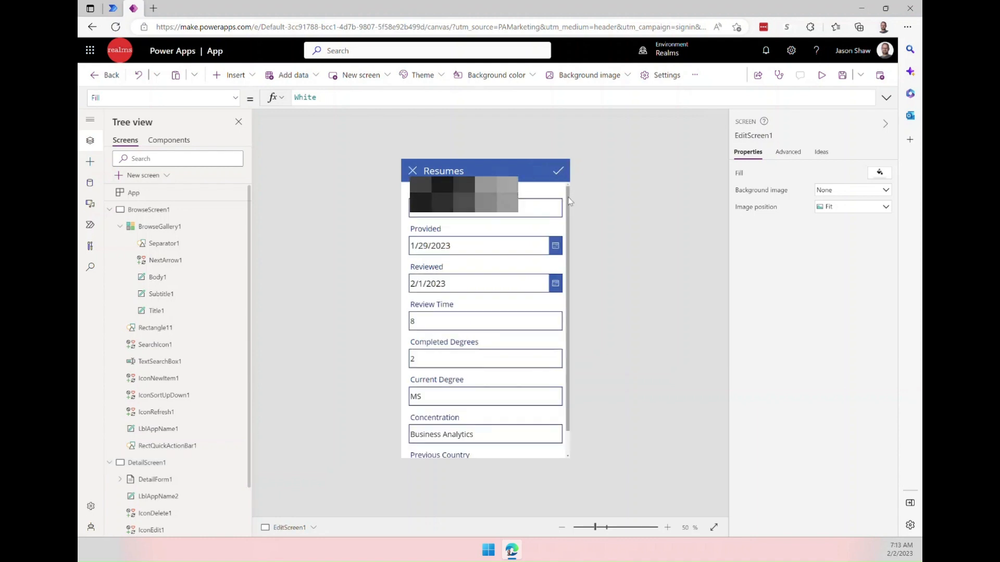
drag(568, 198, 569, 268)
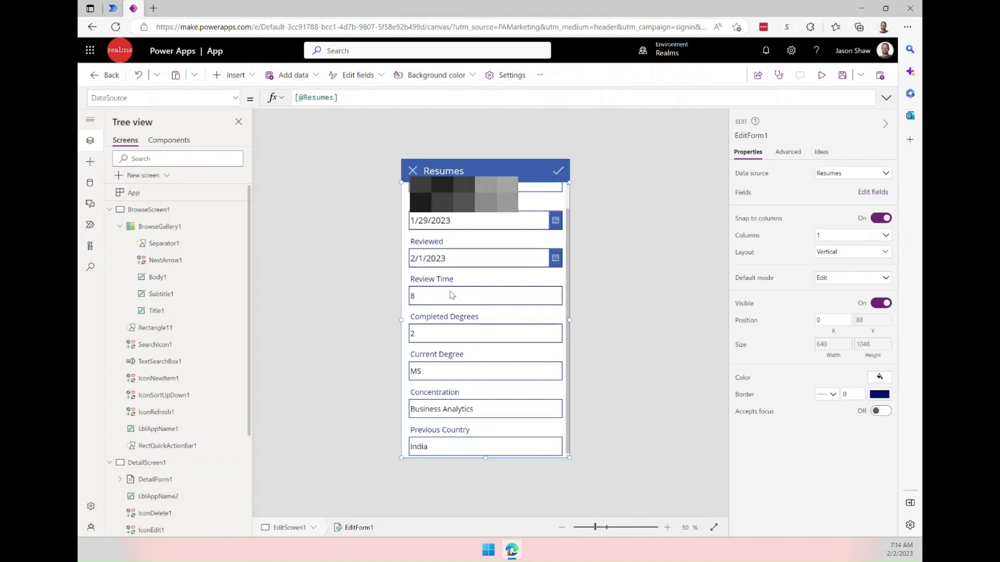
click(419, 299)
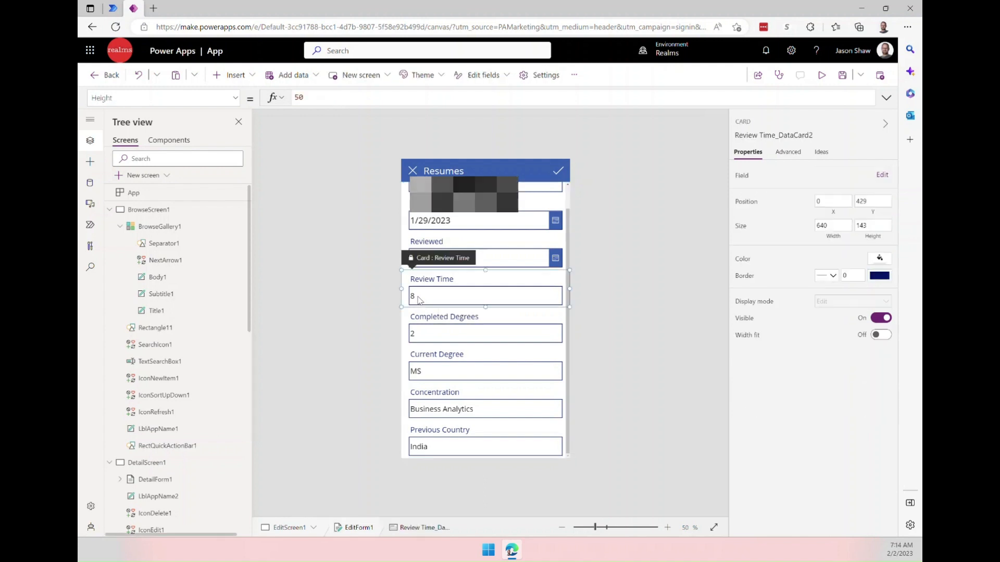
click(419, 300)
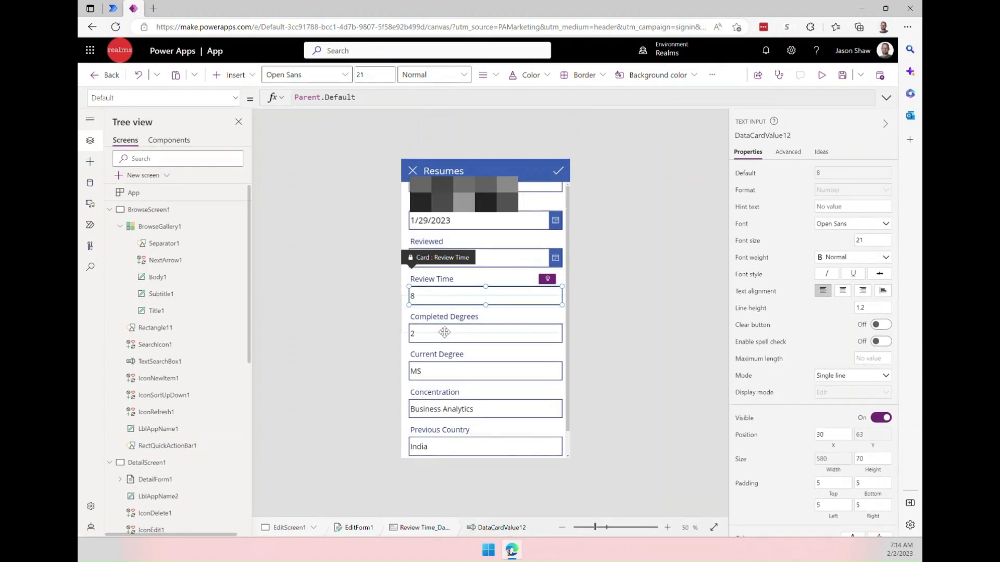
scroll(530, 233, up, 1)
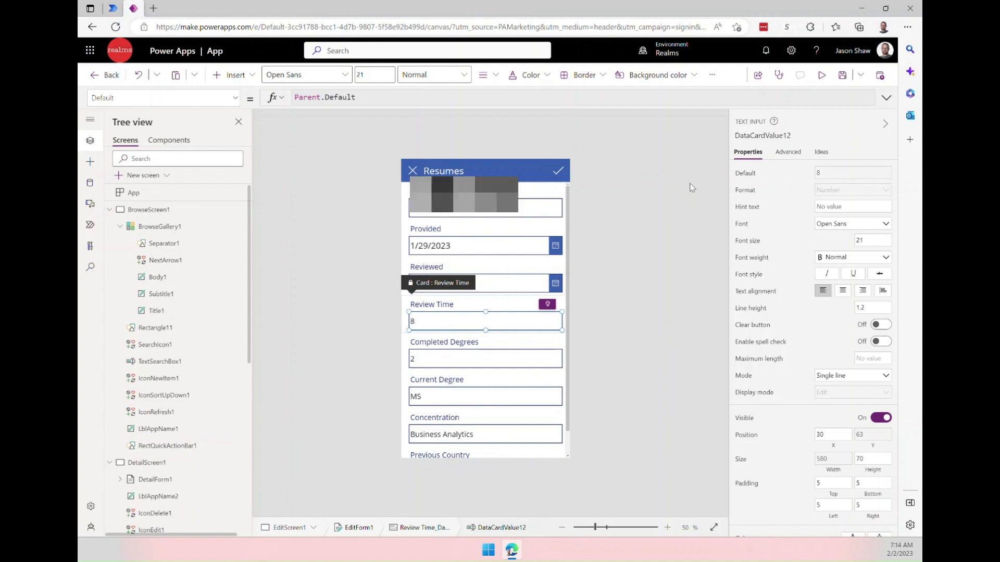
Preview the app and place the cursor in the Review Time field.
click(822, 74)
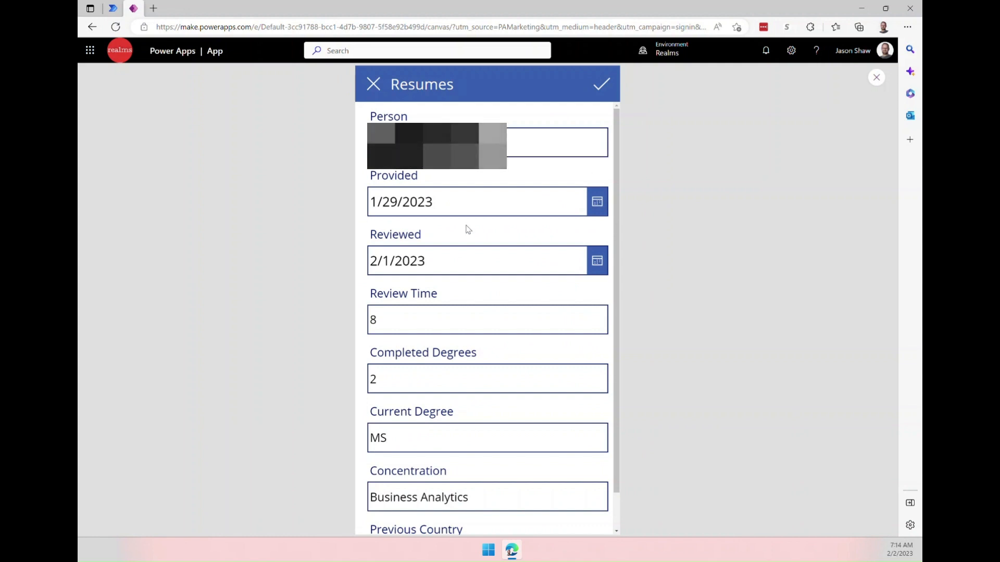
click(445, 319)
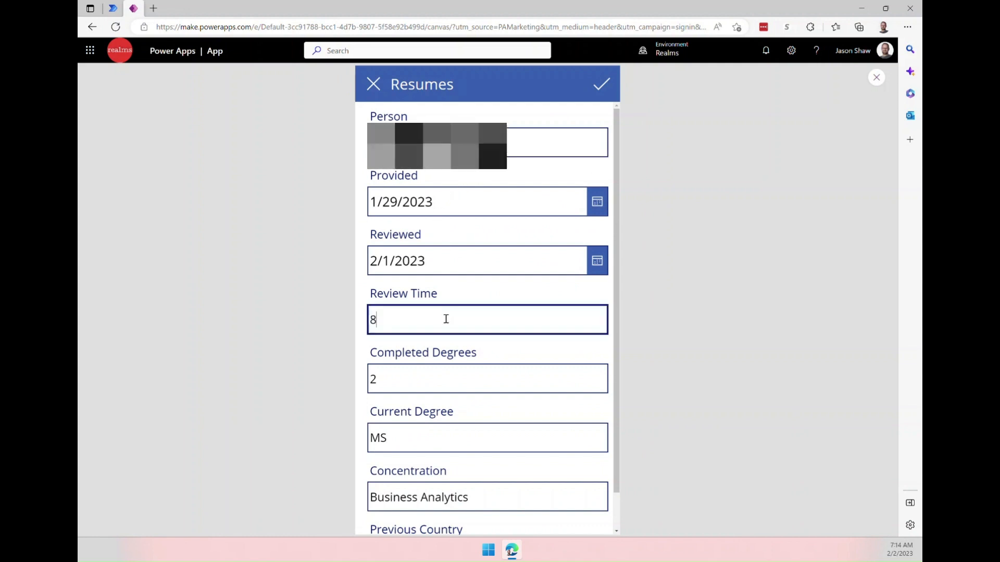
Change the Review Time value to 9 and submit the edited resume record.
key(BackSpace)
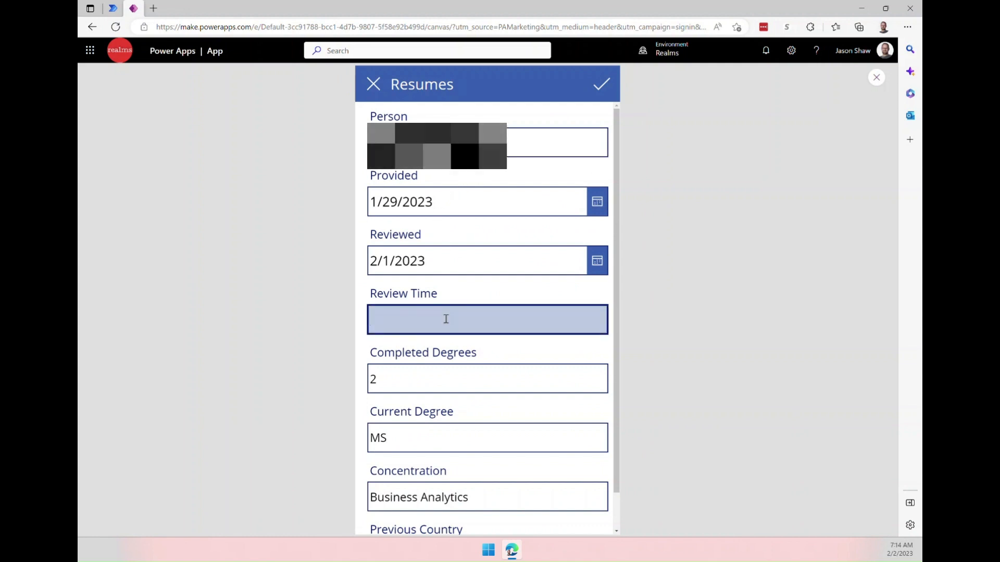
text(9)
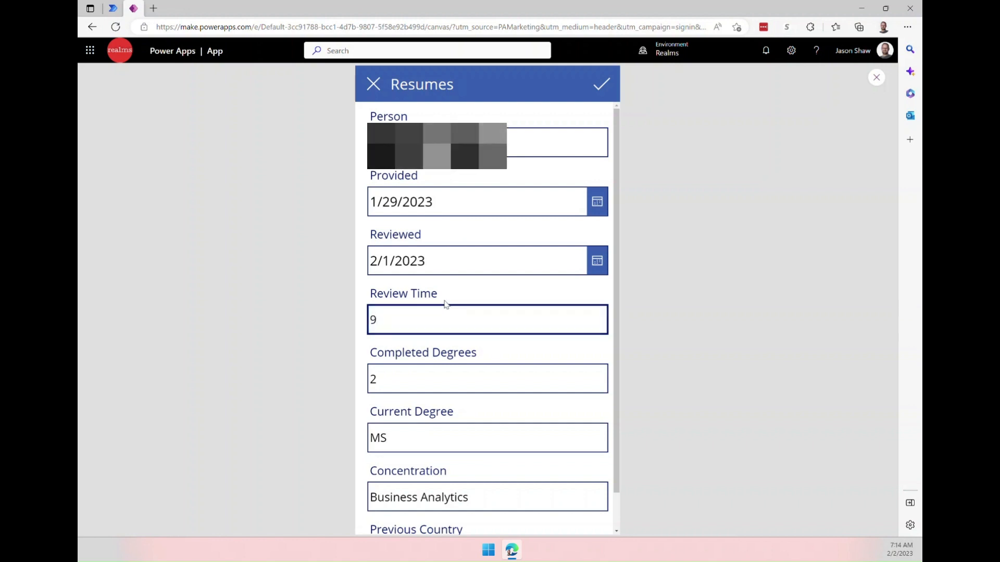
click(602, 87)
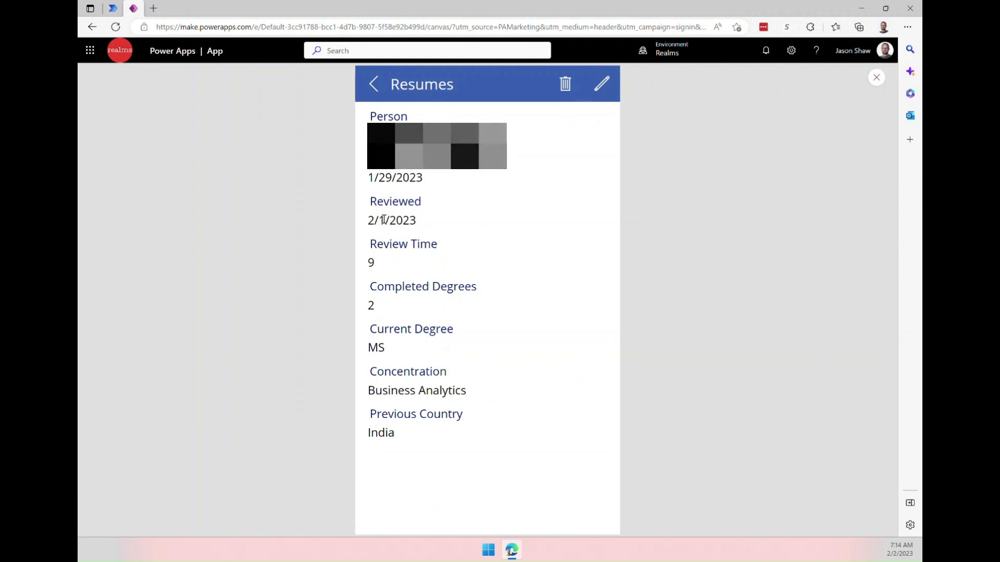
Return to the resume gallery, close the app preview and dismiss the tip.
click(371, 96)
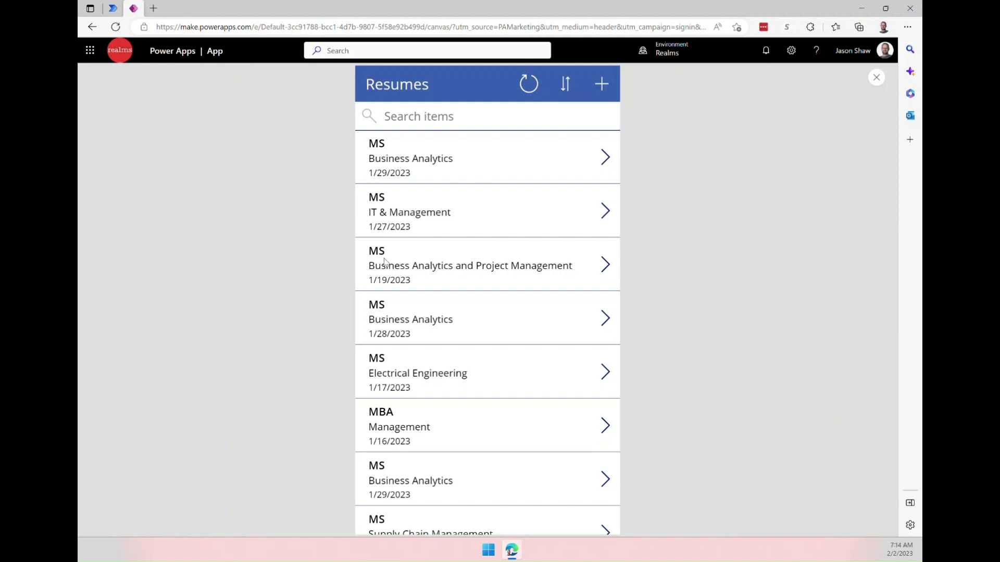
click(876, 77)
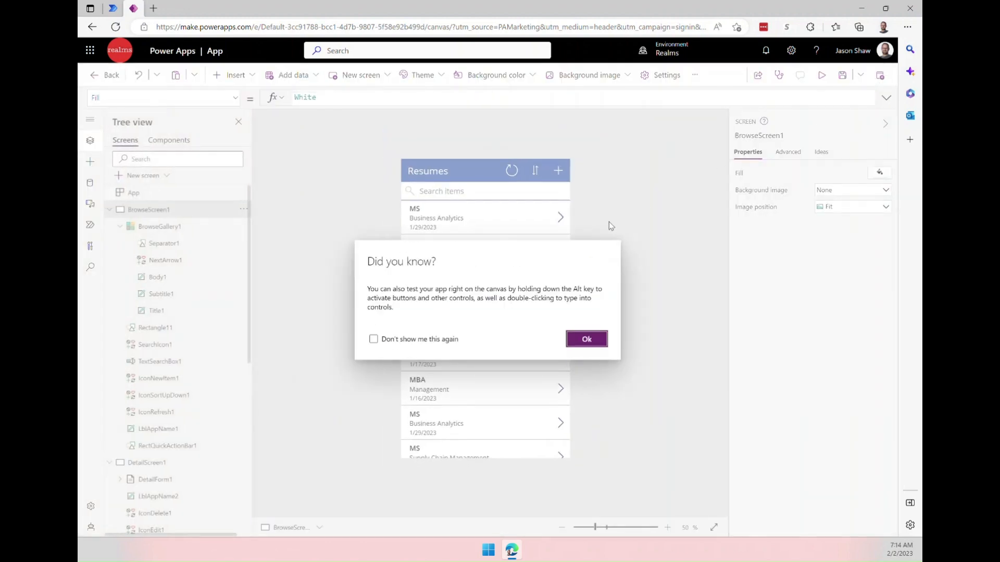
click(584, 339)
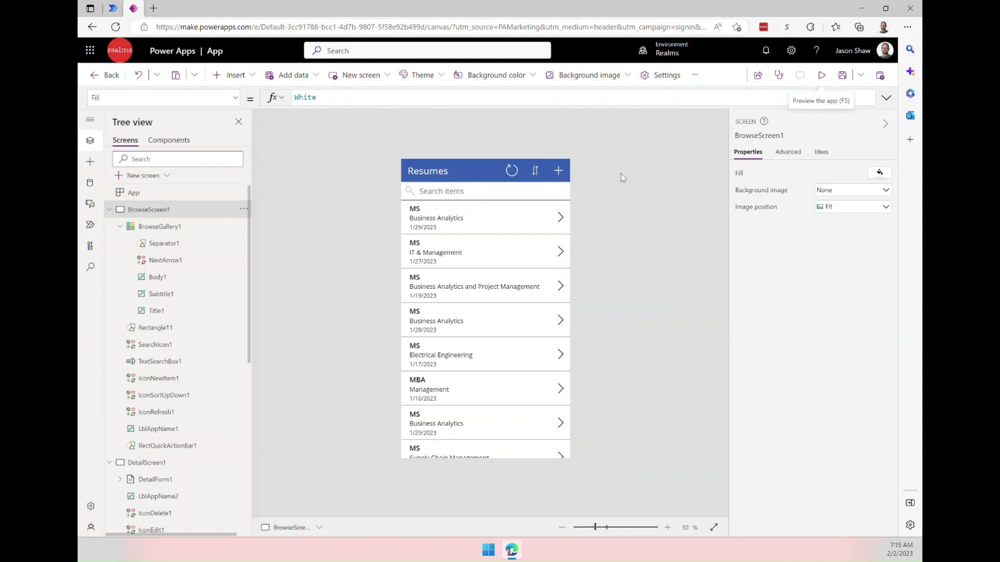
Save the app under the name Resume Reviews.
click(842, 76)
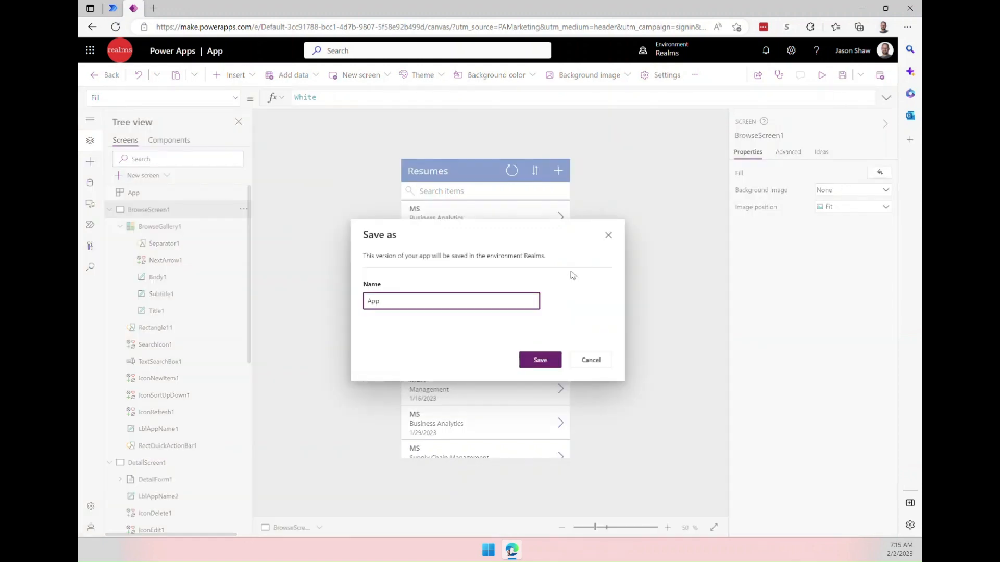
key(BackSpace)
key(BackSpace)
key(BackSpace)
text(Resume Reviews)
click(539, 360)
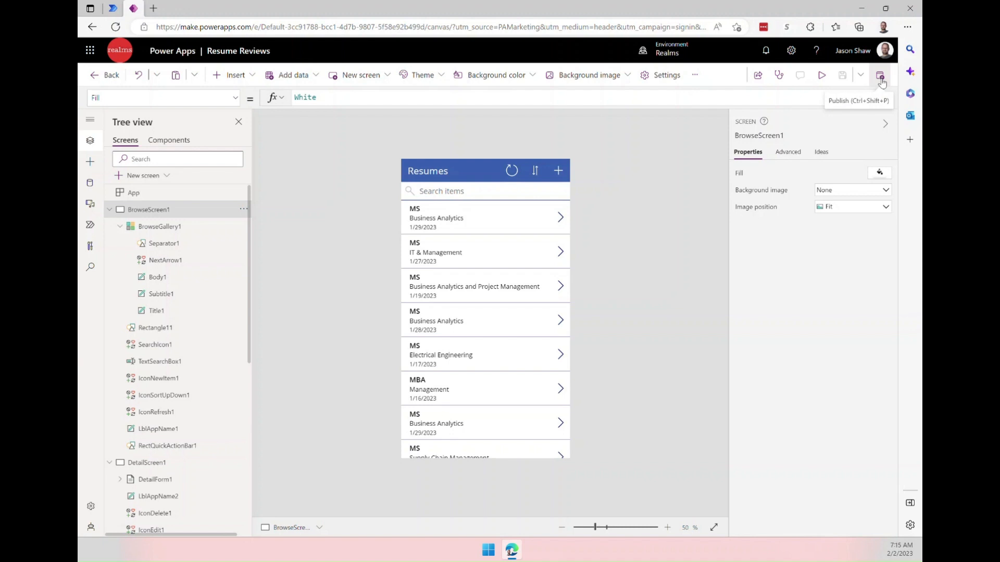
Open the app settings from the publish dialog and check the display orientation options.
click(880, 76)
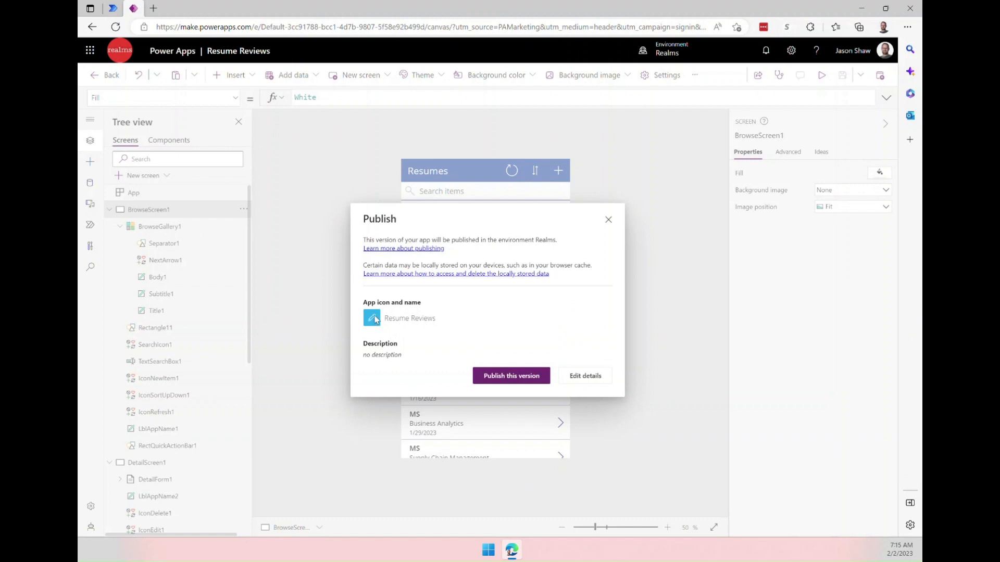
click(573, 376)
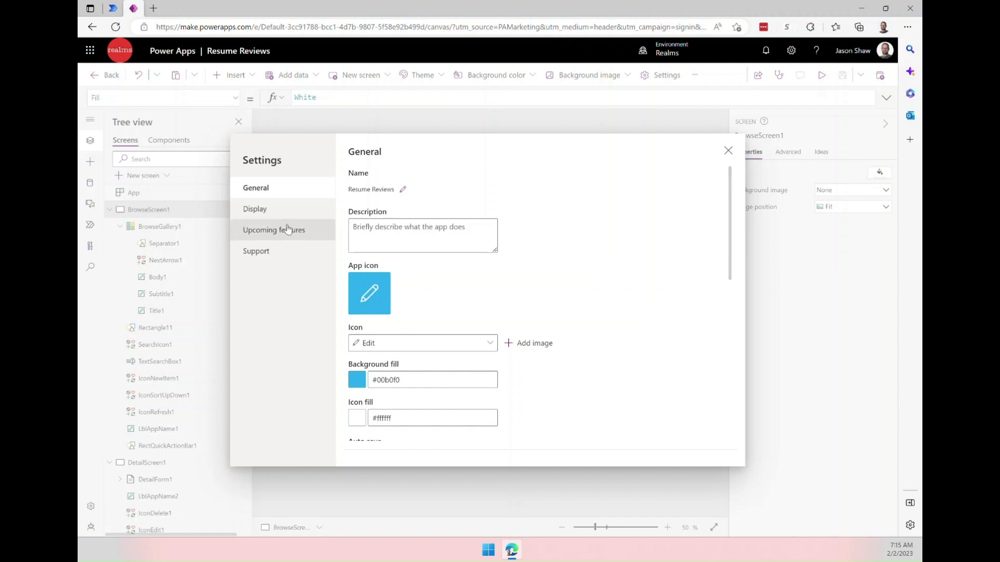
click(276, 212)
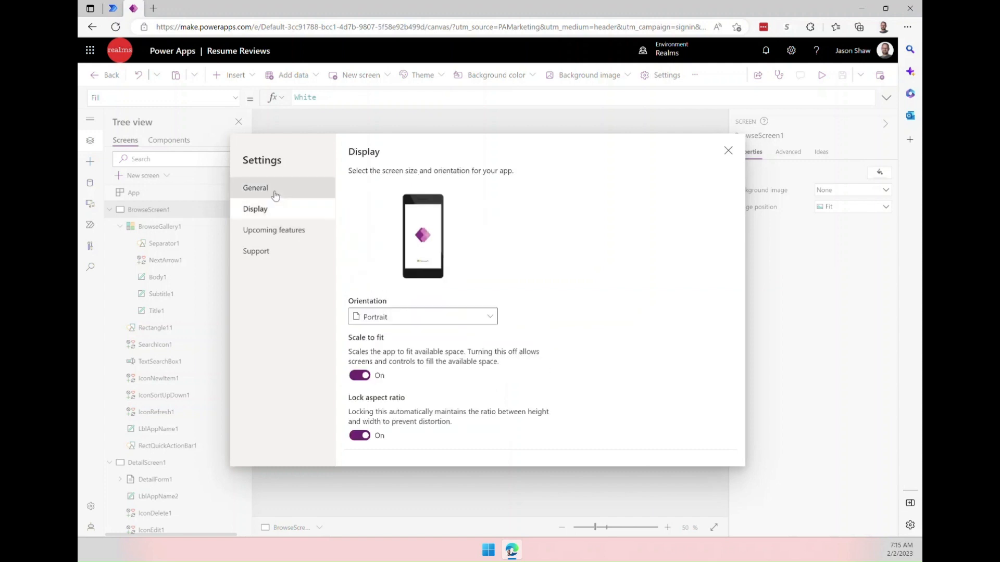
click(390, 321)
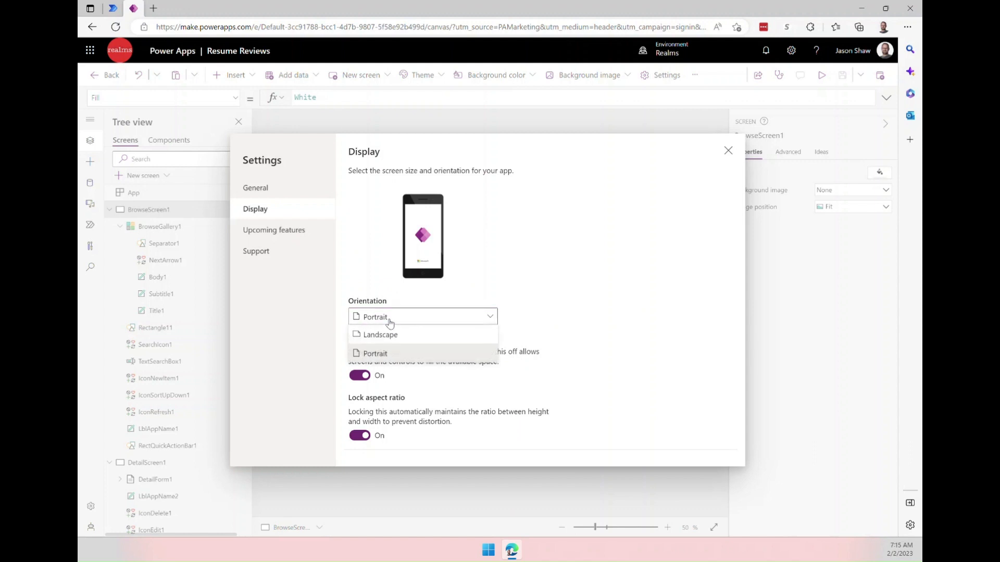
click(390, 321)
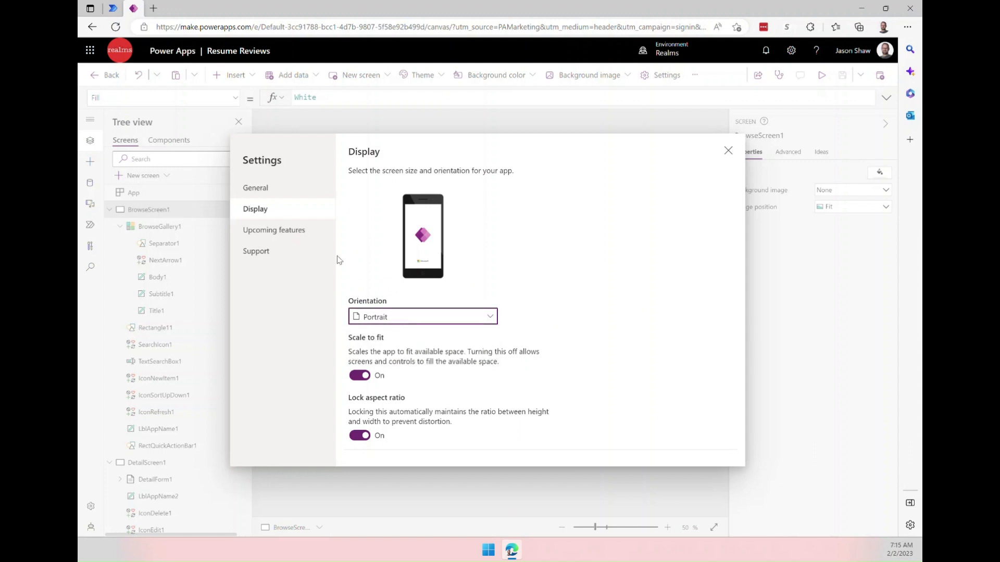
click(271, 193)
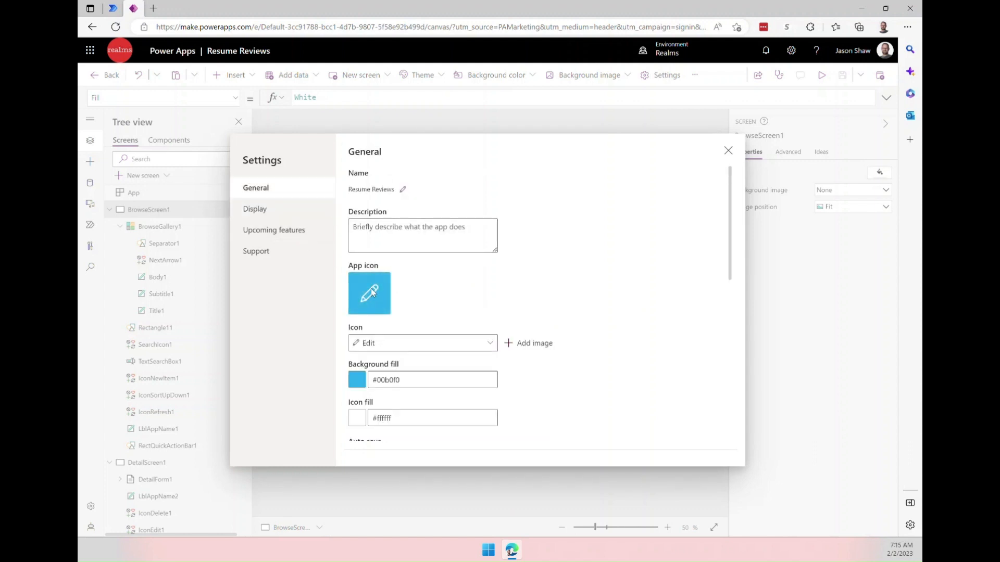
Set the app icon to Contact info.
click(390, 343)
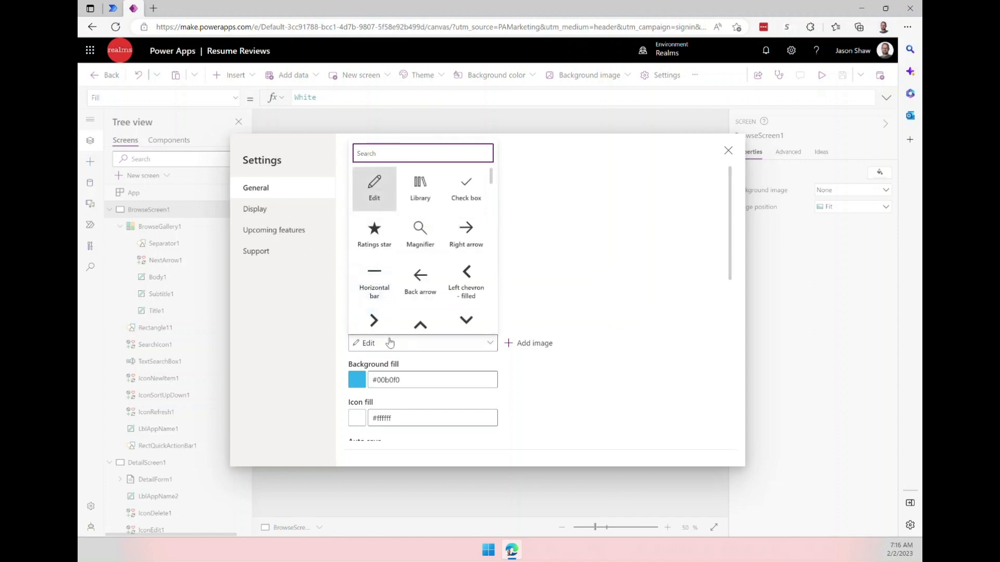
scroll(418, 231, down, 3)
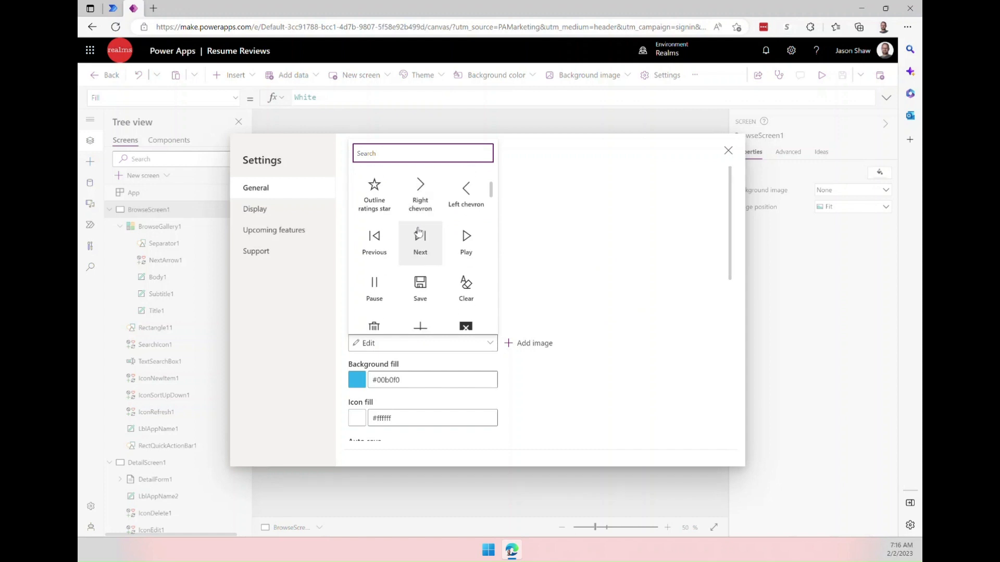
scroll(427, 263, down, 2)
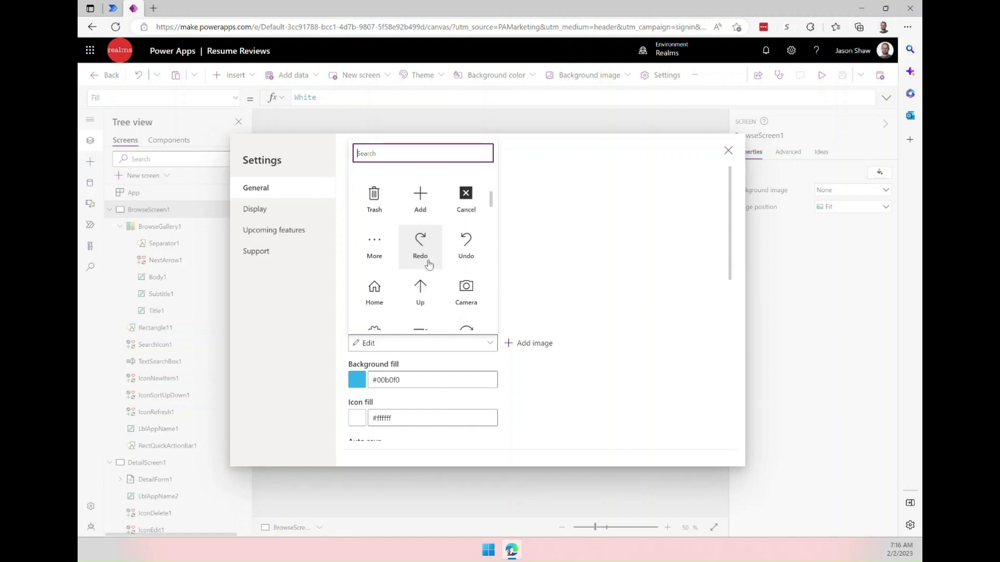
scroll(428, 265, down, 2)
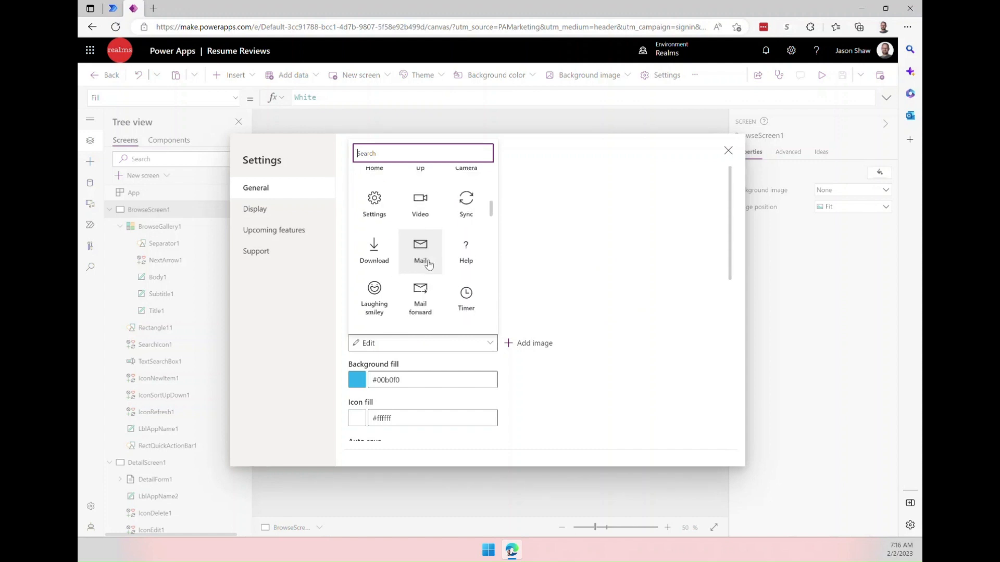
scroll(429, 265, down, 3)
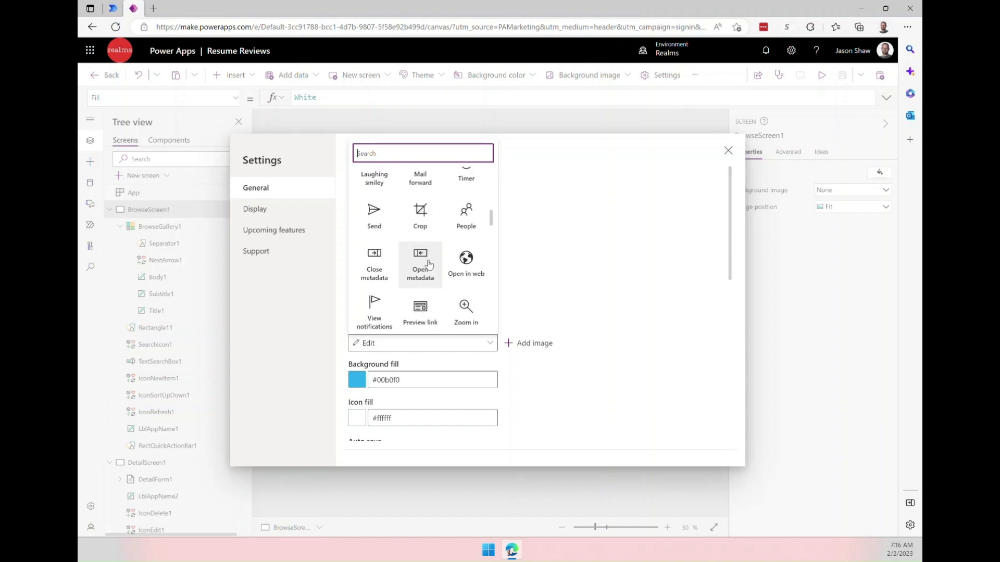
scroll(428, 265, down, 1)
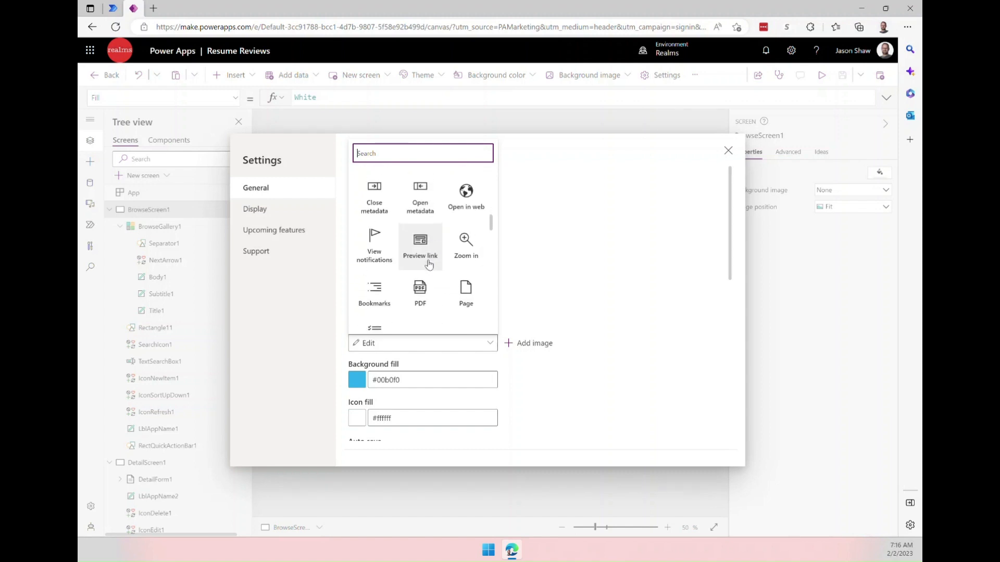
scroll(428, 265, down, 2)
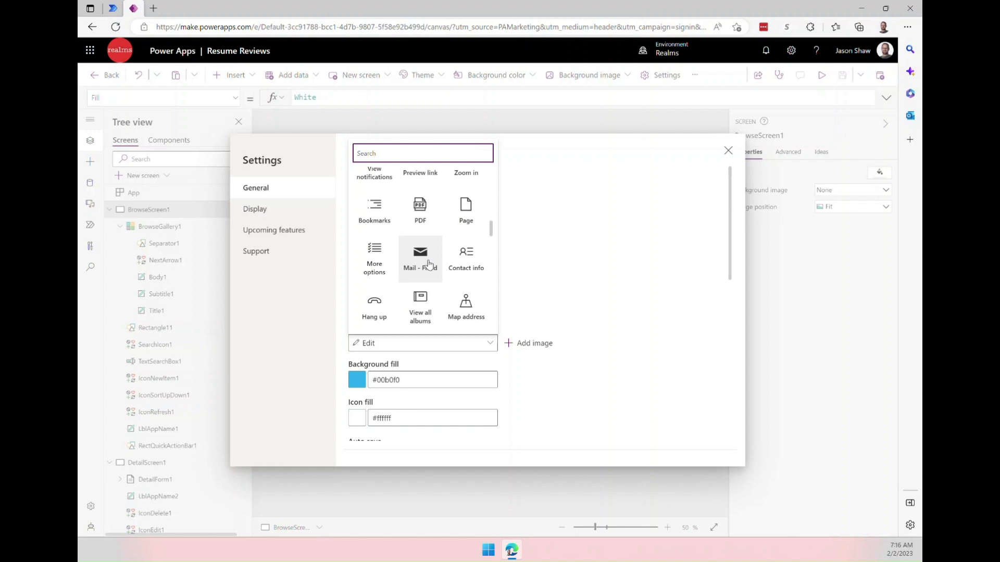
scroll(429, 264, down, 1)
click(466, 234)
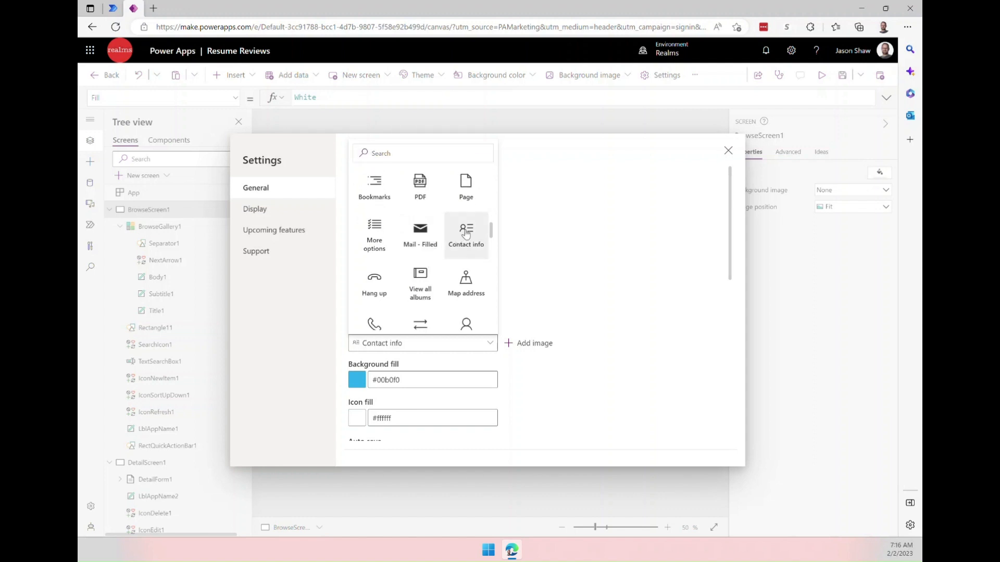
click(540, 292)
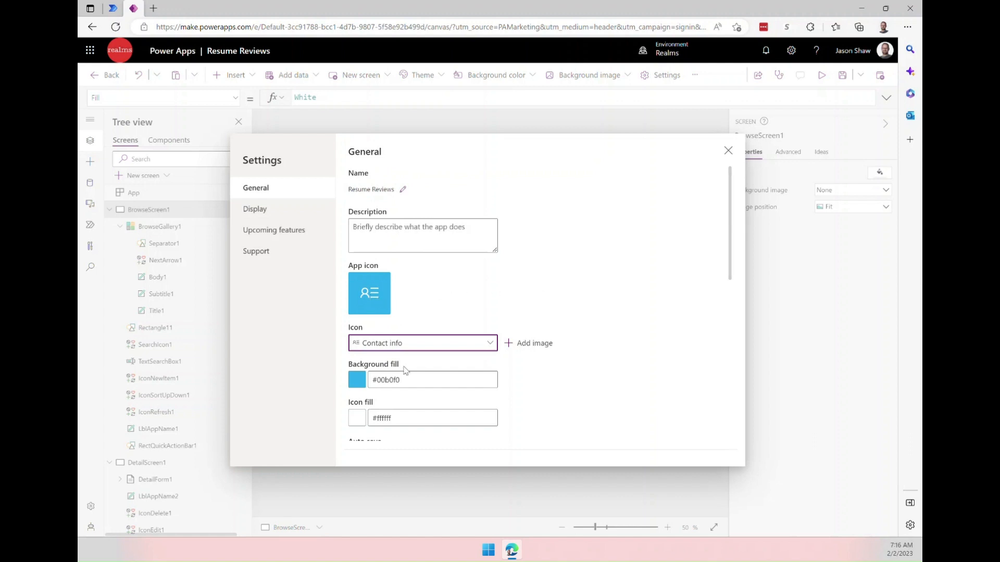
Set the app icon background fill to #FF0000.
drag(403, 380, 377, 384)
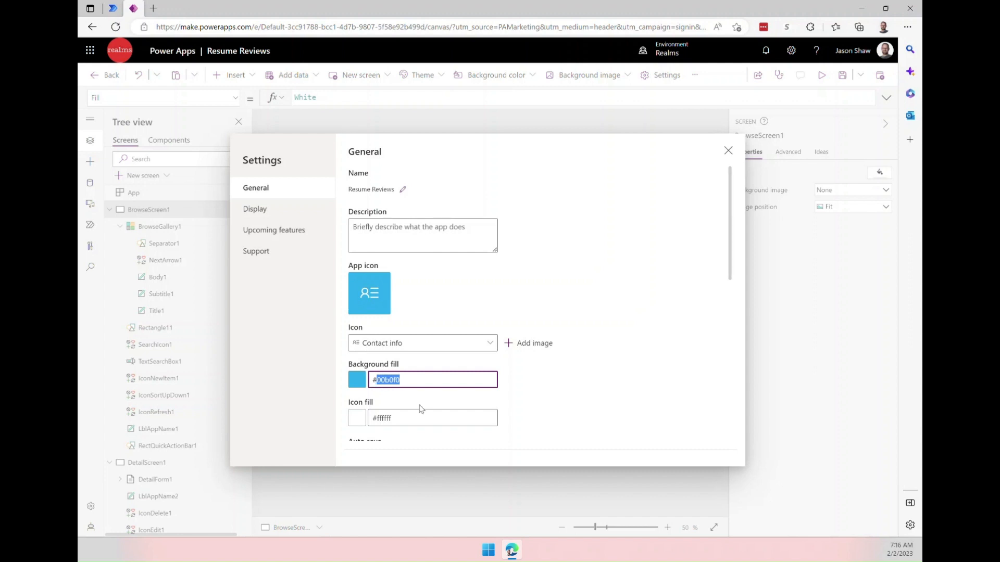
text(FF0000)
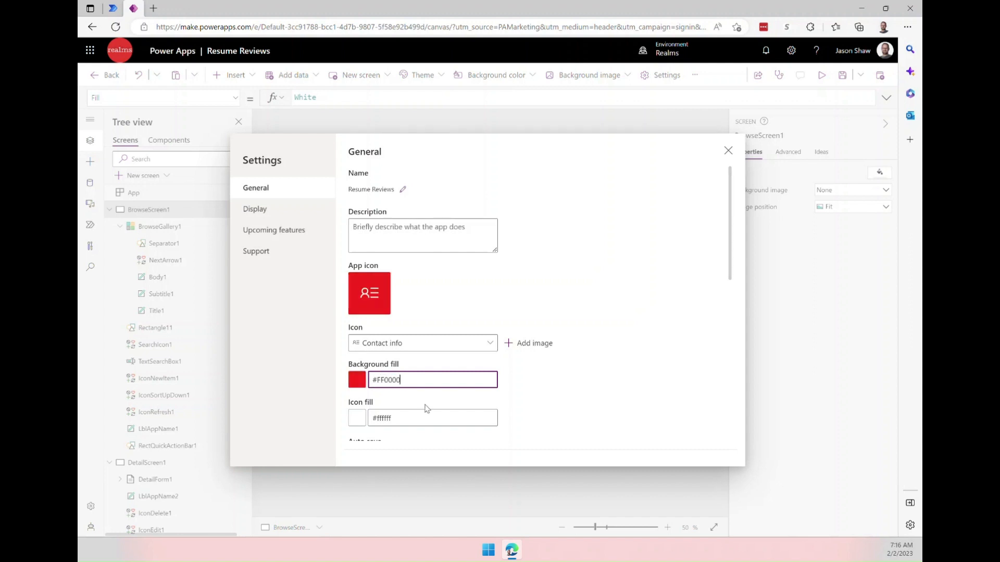
click(520, 398)
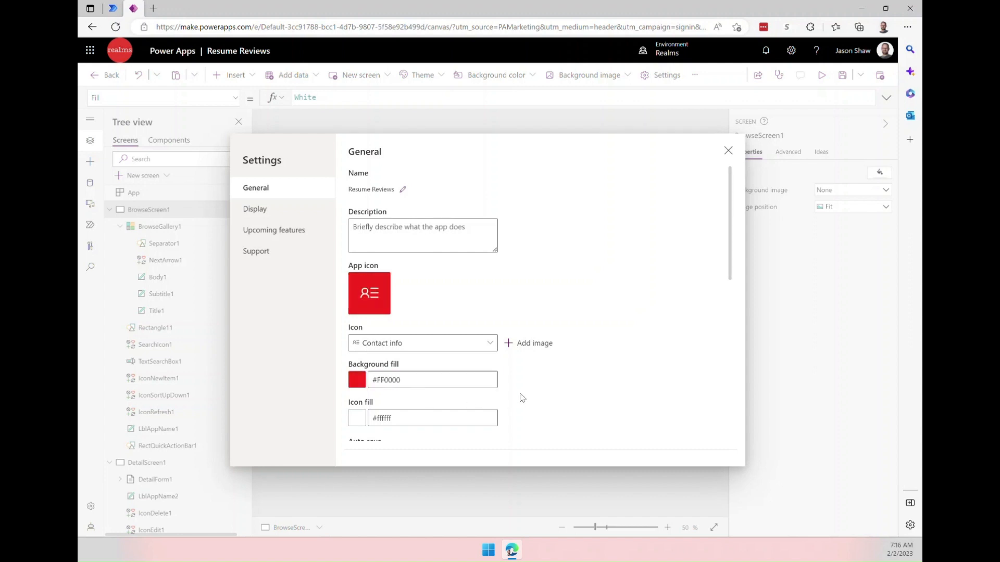
Scroll through the remaining general app settings.
scroll(522, 398, down, 3)
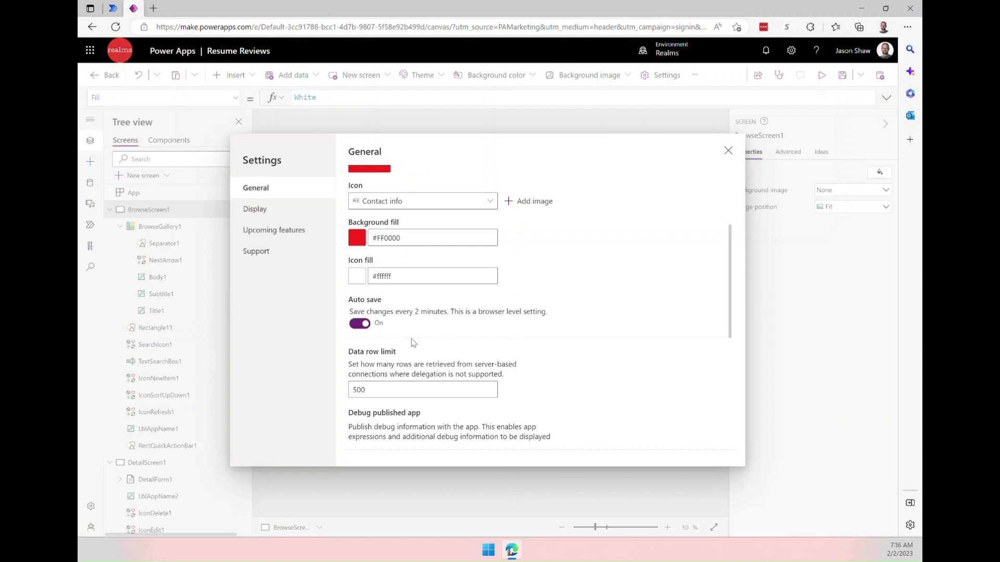
scroll(503, 339, down, 3)
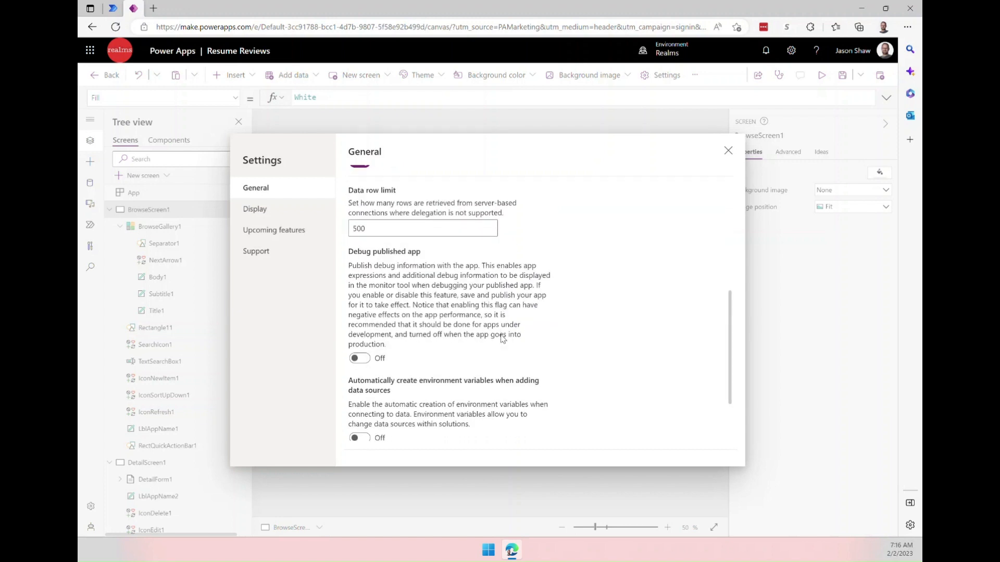
scroll(502, 339, down, 2)
scroll(489, 308, up, 10)
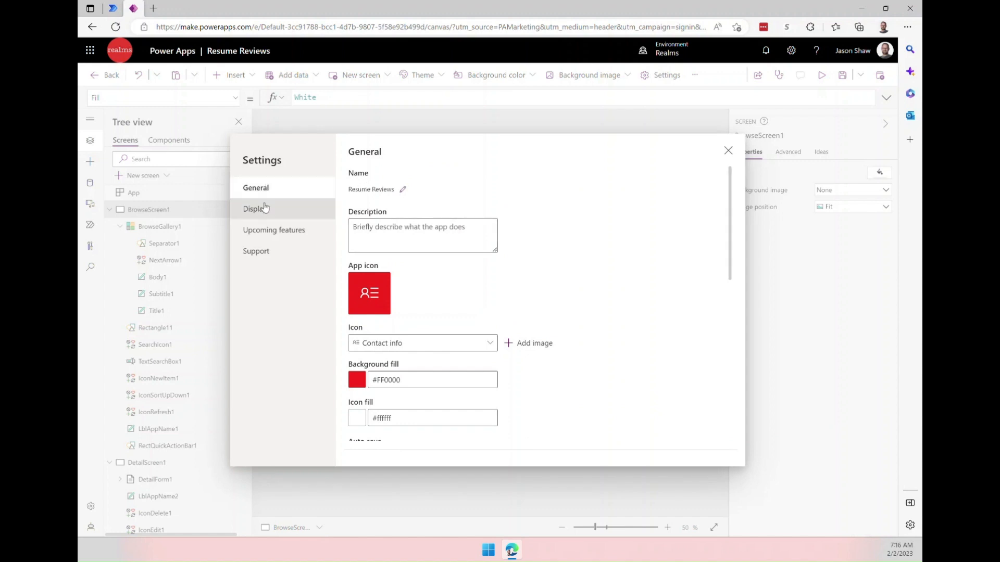
Close the settings and publish this version of the app.
click(728, 151)
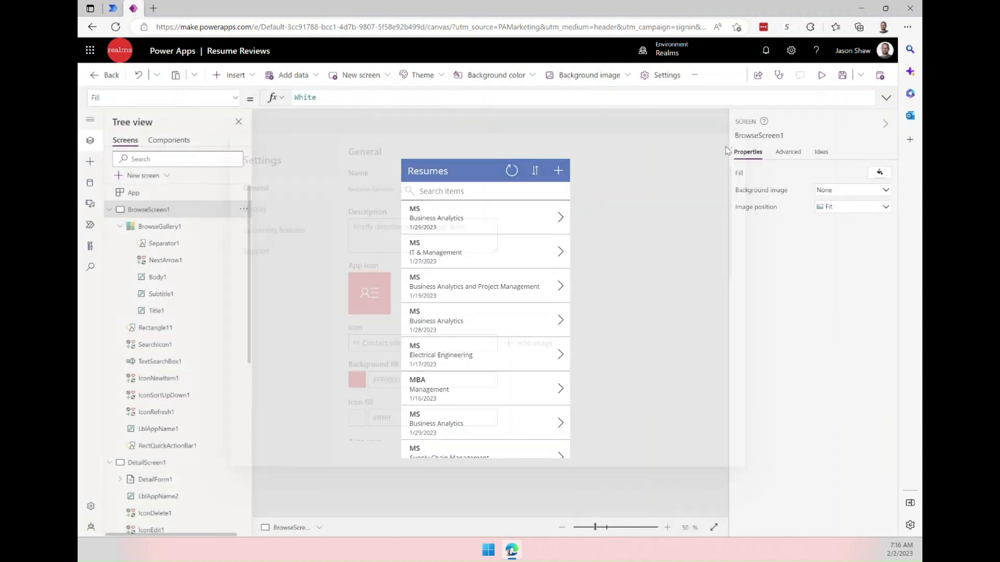
click(880, 75)
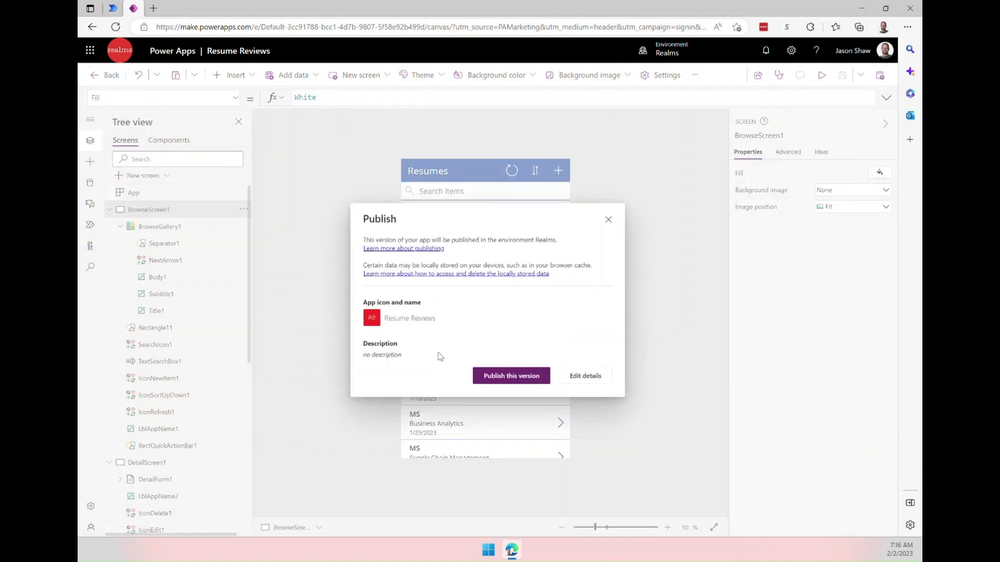
click(487, 375)
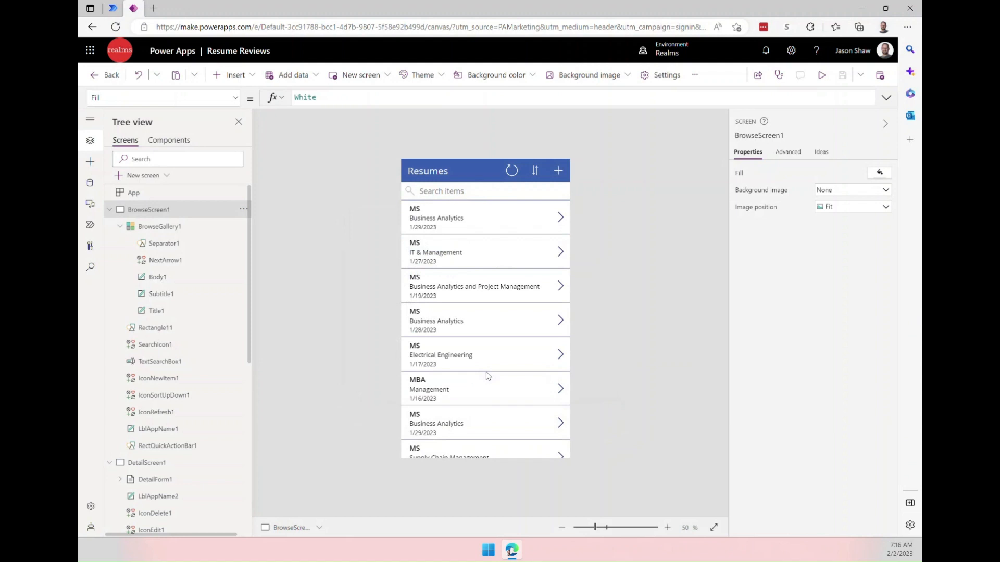